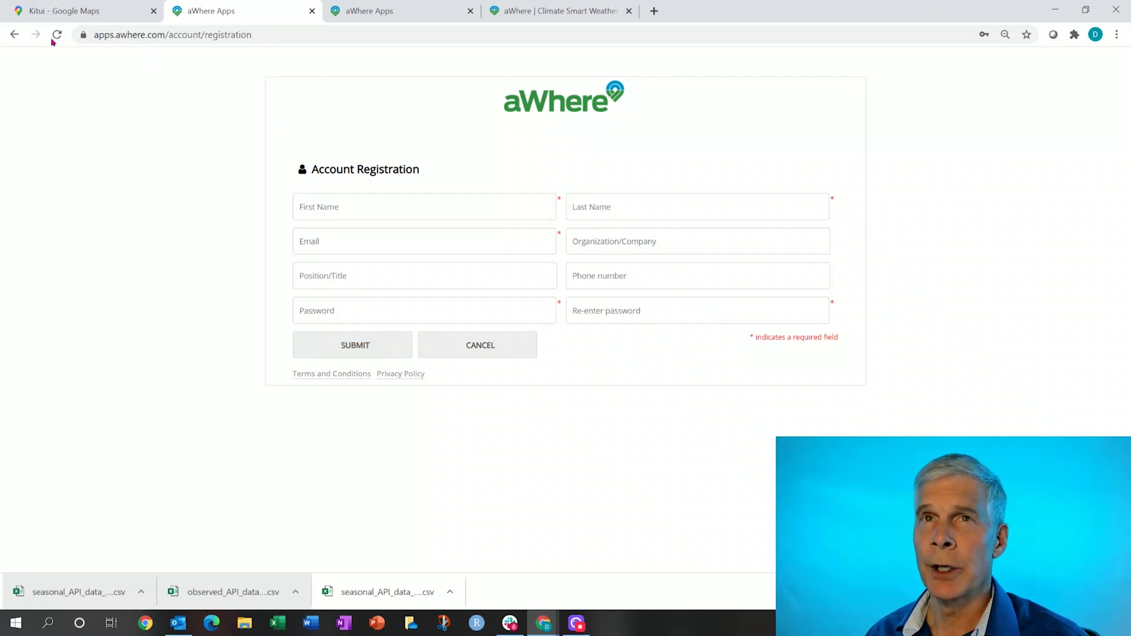
Return to the aWhere landing page and log in to the account with the saved credentials
left_click(13, 35)
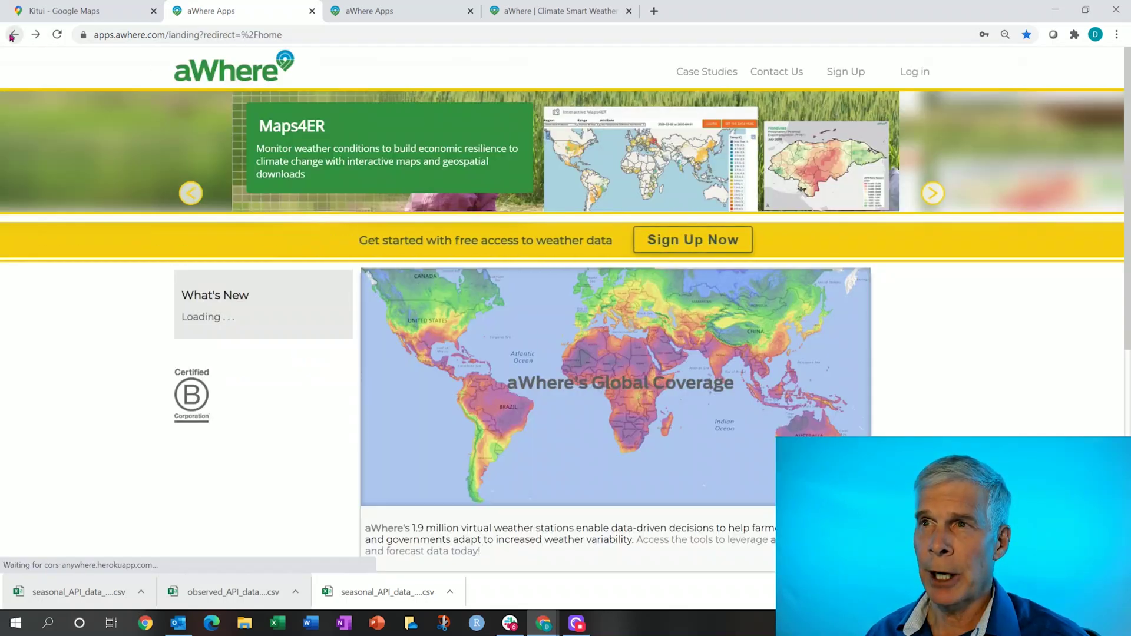
left_click(912, 74)
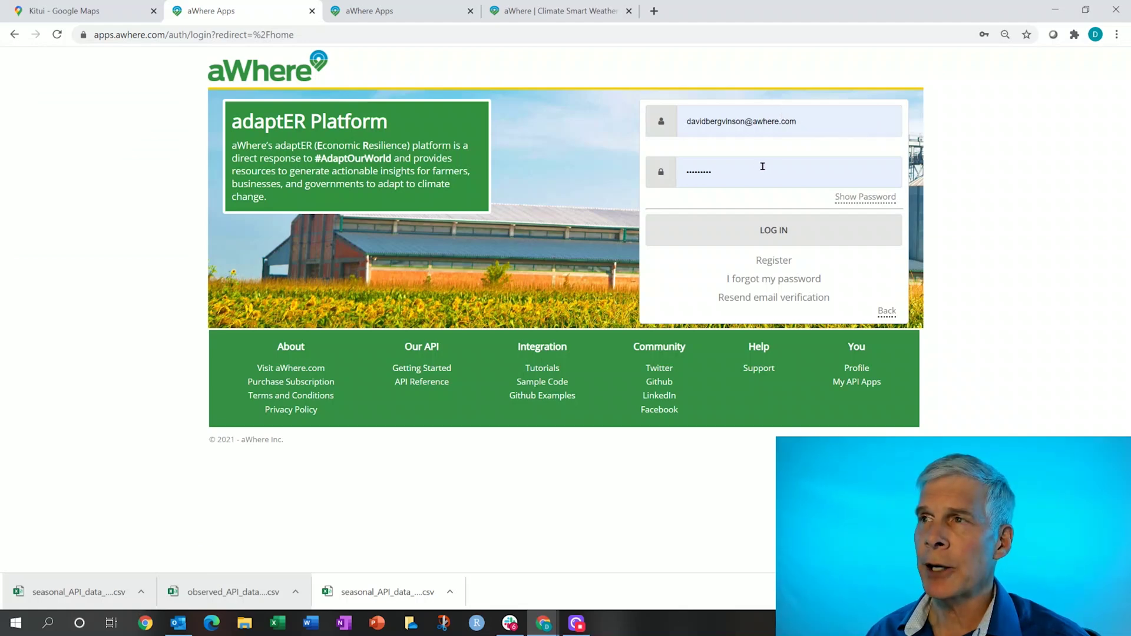
left_click(758, 236)
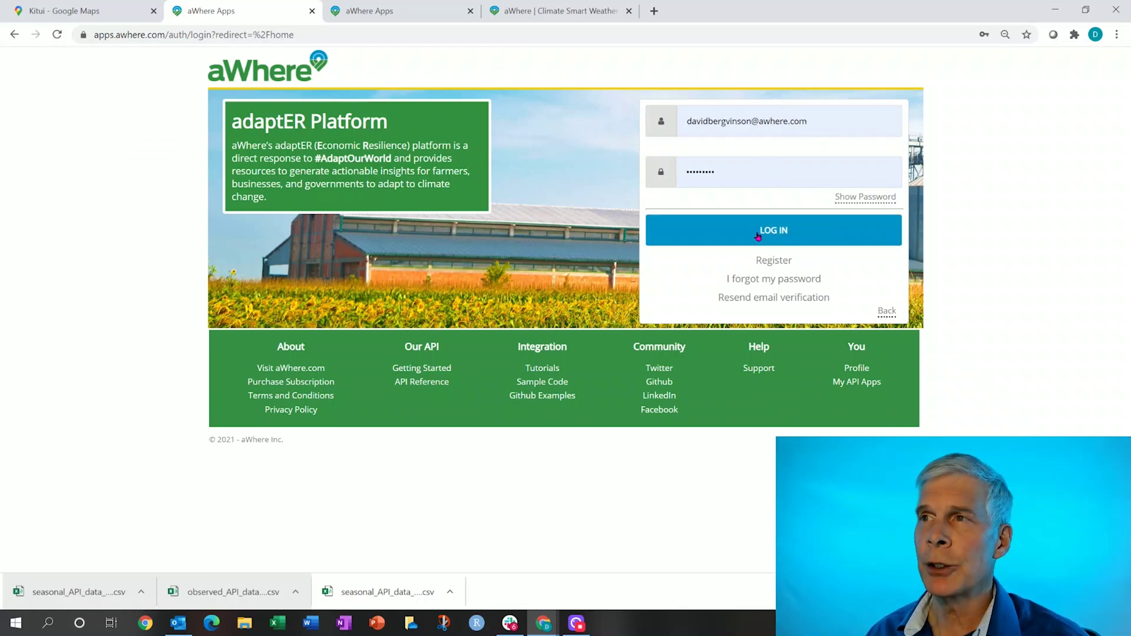
left_click(758, 236)
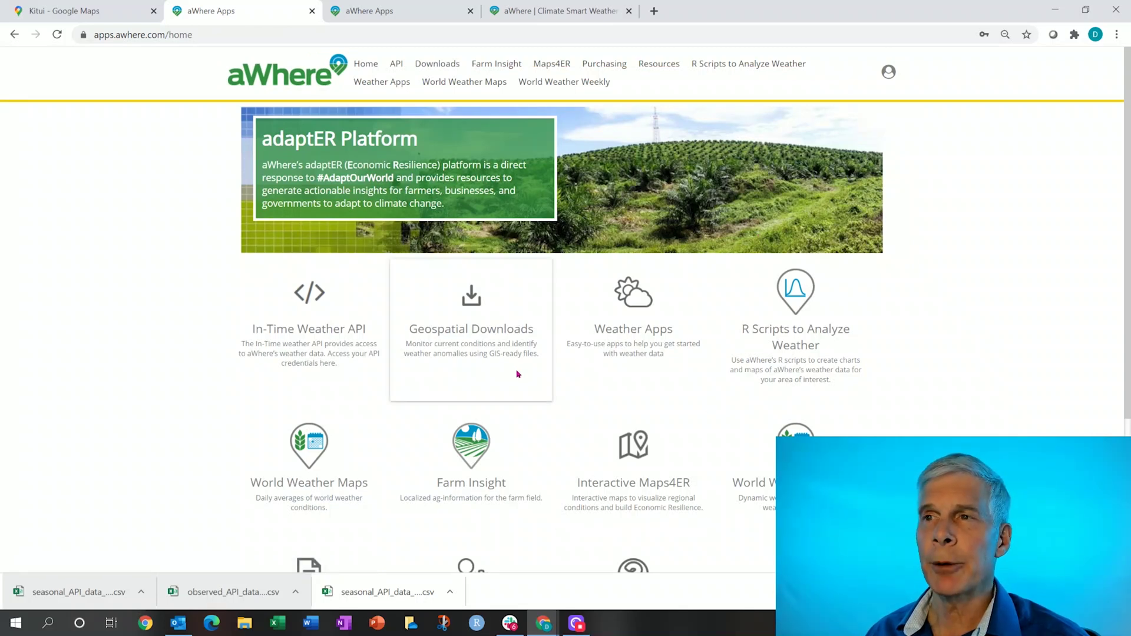
Open Weather Apps from the platform home page and show the Weather Download tool
scroll(538, 389, "down", 4)
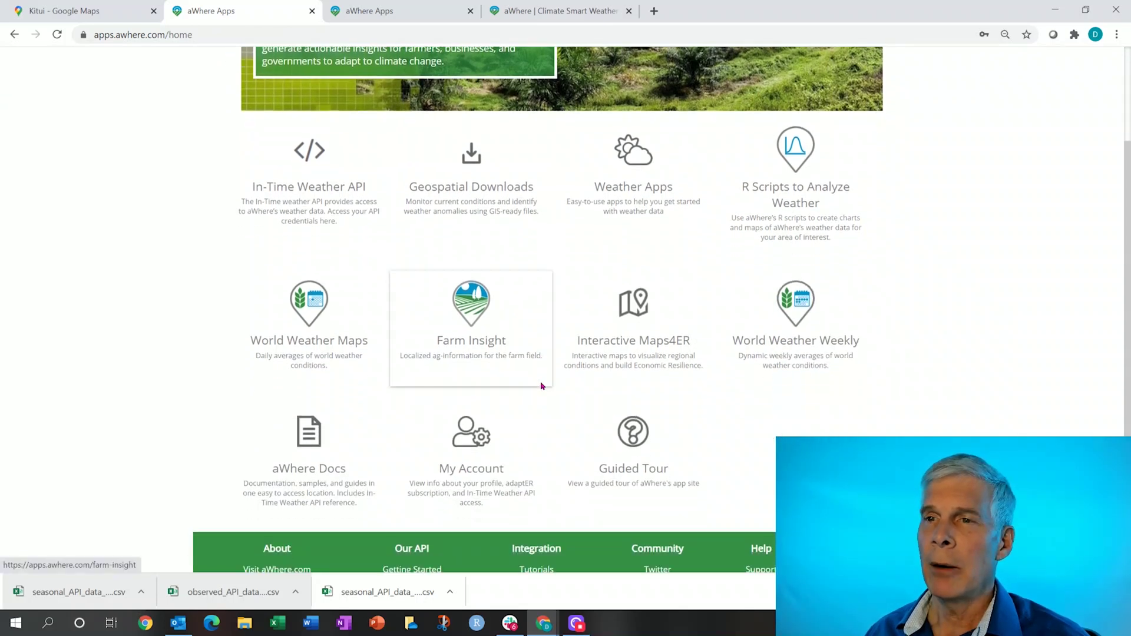
scroll(469, 375, "up", 2)
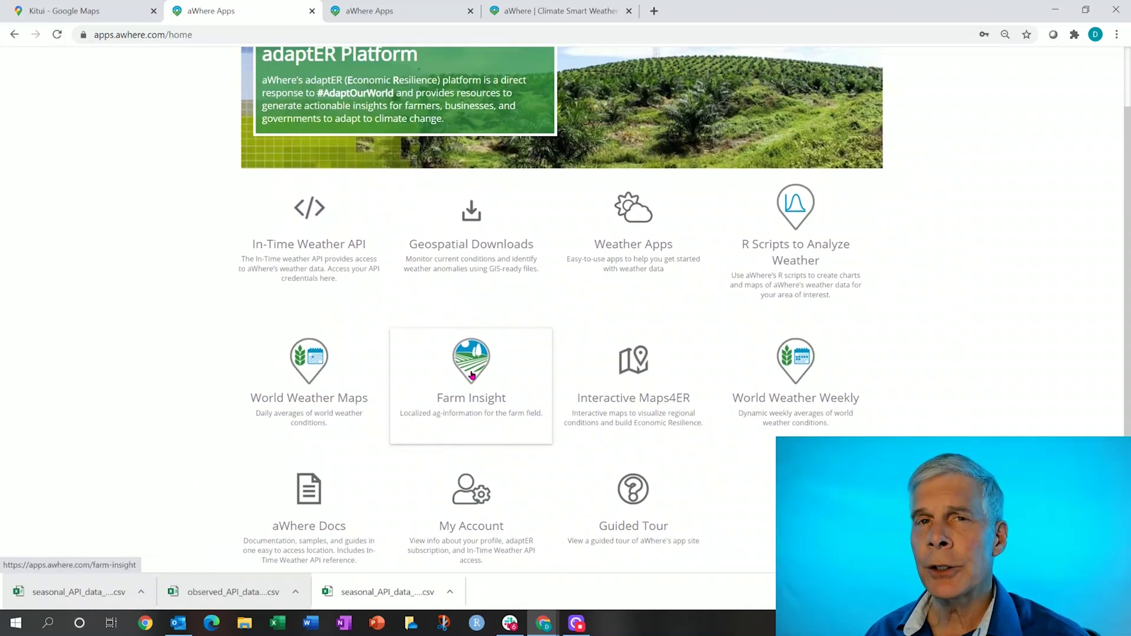
left_click(640, 270)
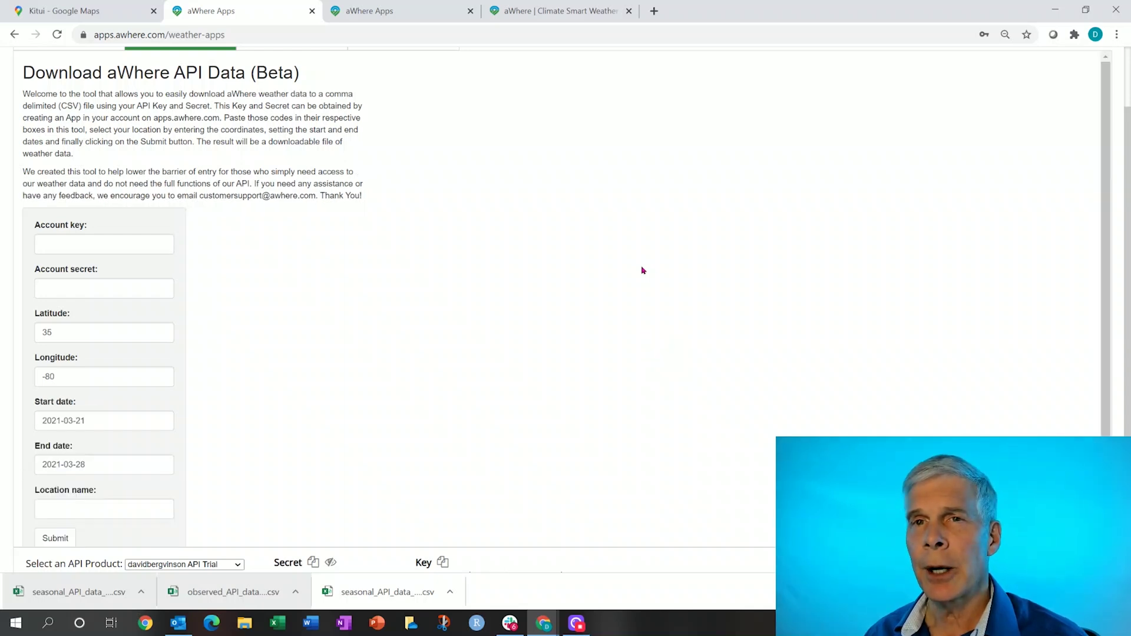
scroll(631, 291, "up", 2)
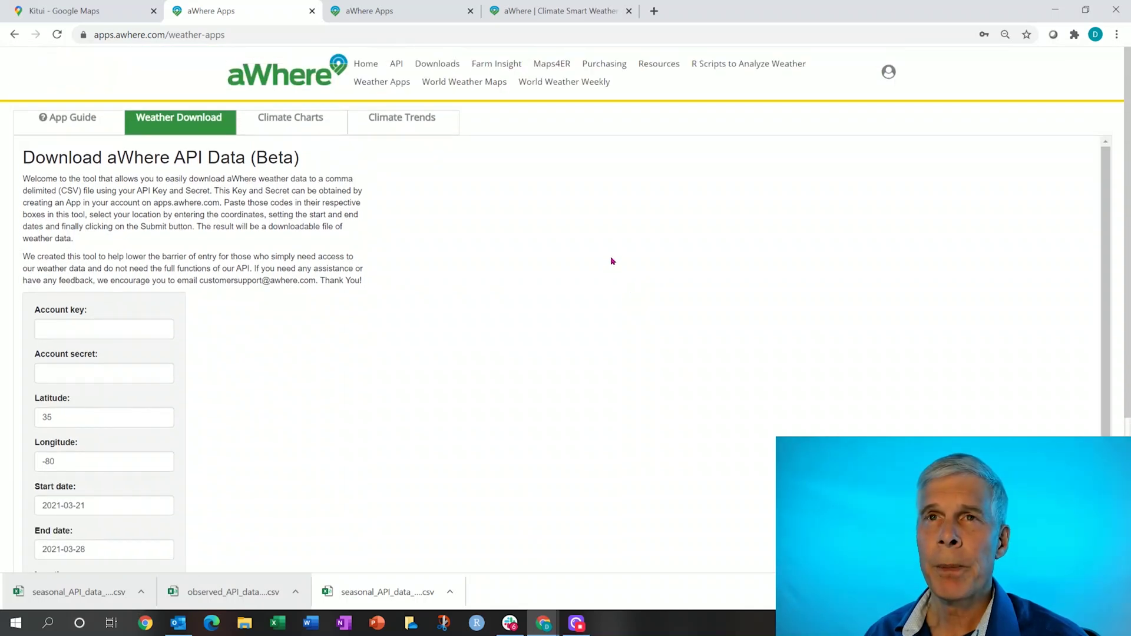
left_click(189, 132)
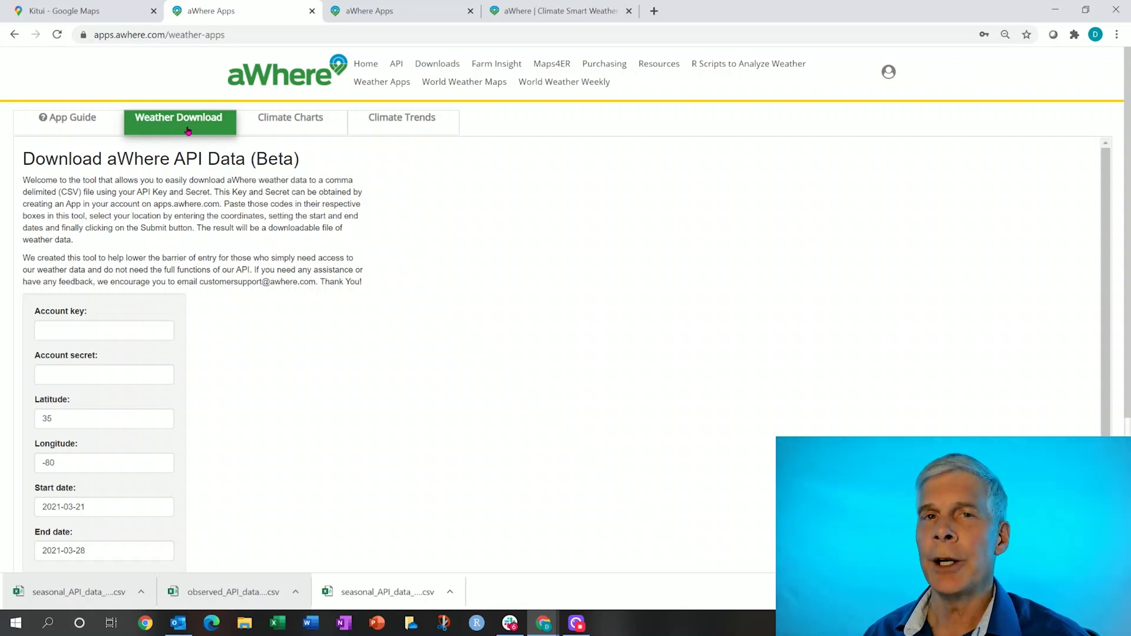
Open the App Guide for Weather Download and read through its instructions on credentials, coordinates, date range and submission
left_click(81, 117)
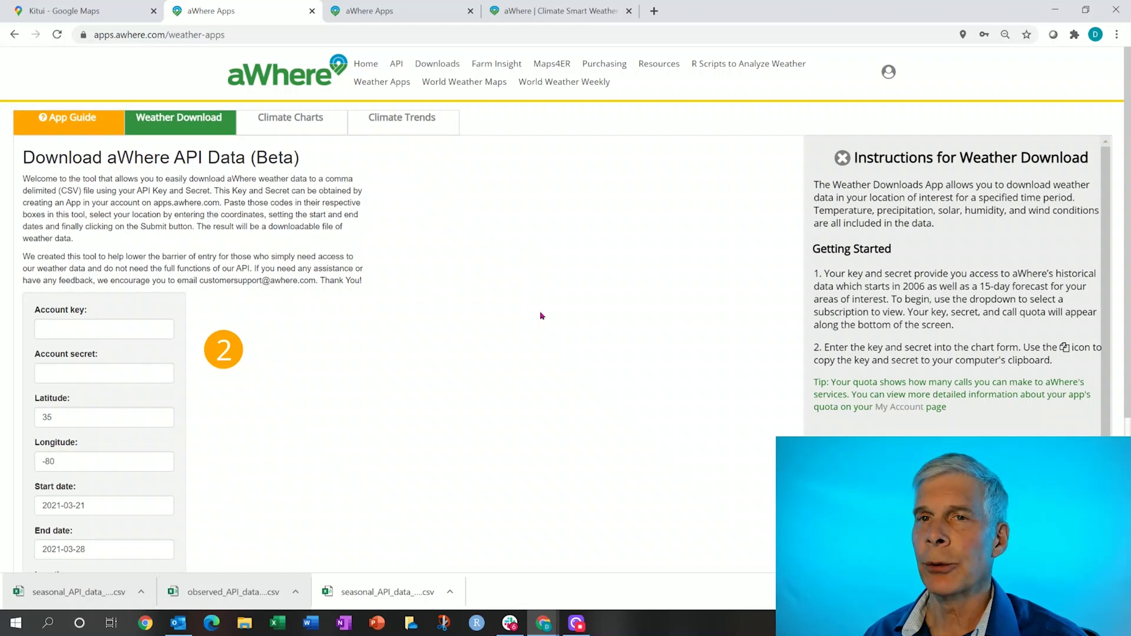
scroll(313, 515, "down", 3)
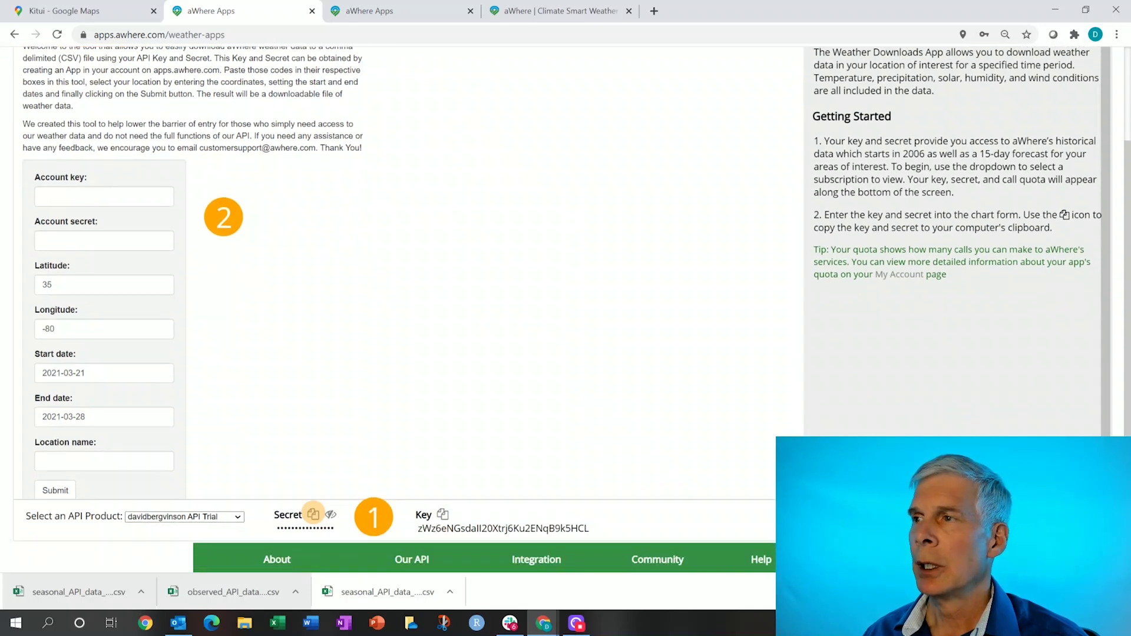
scroll(955, 236, "down", 4)
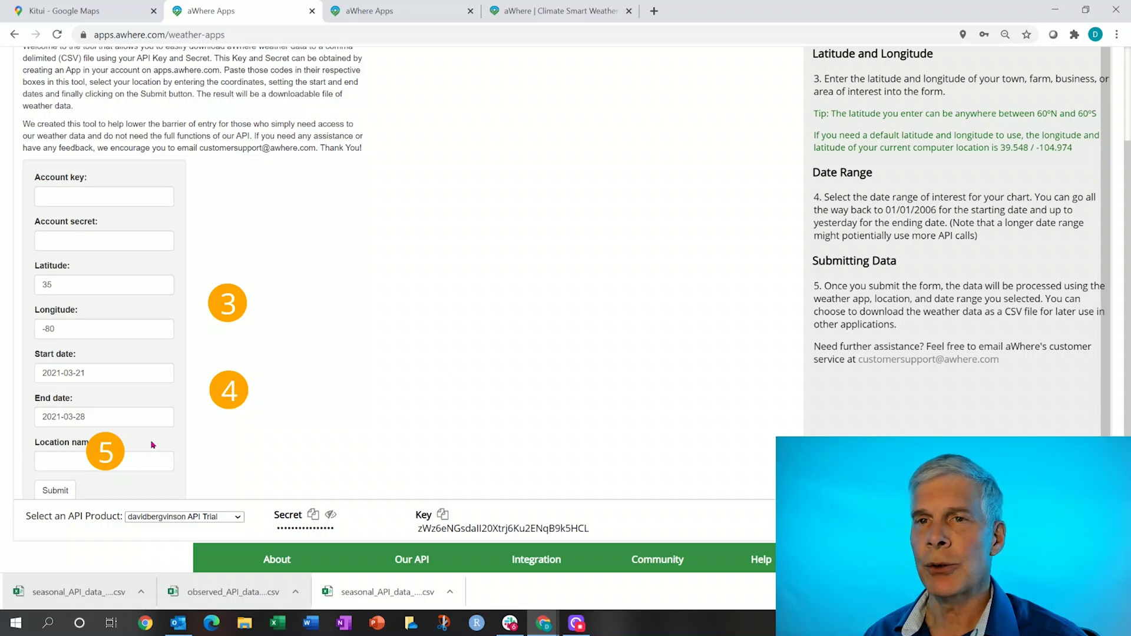
scroll(567, 379, "up", 3)
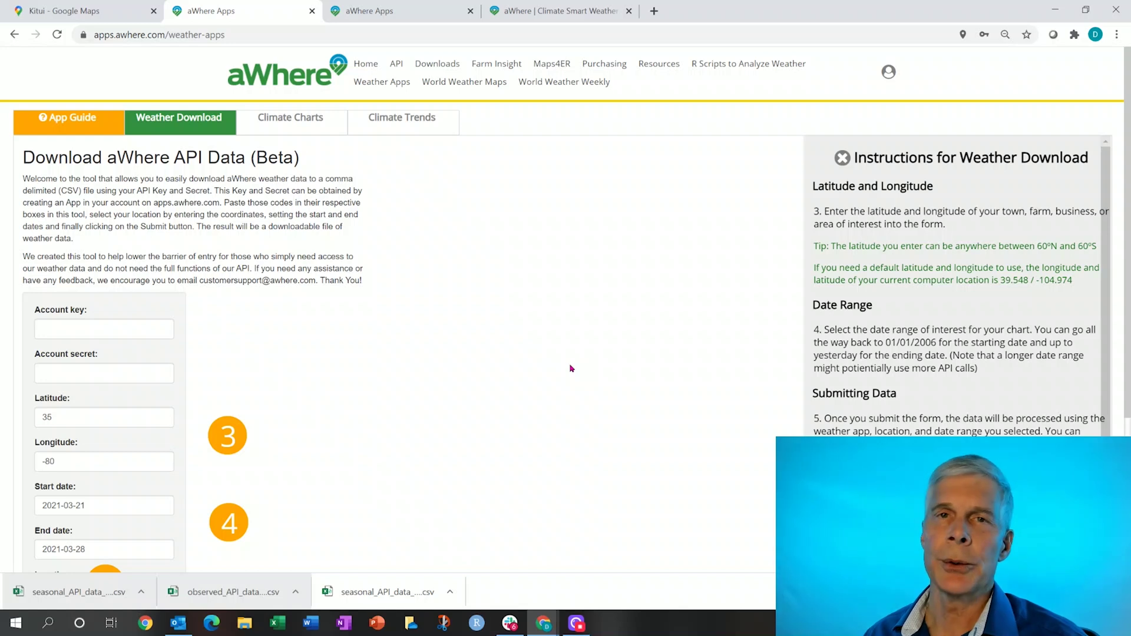
Open the Climate Charts app and fill in the API key and API secret from the saved credentials
left_click(284, 126)
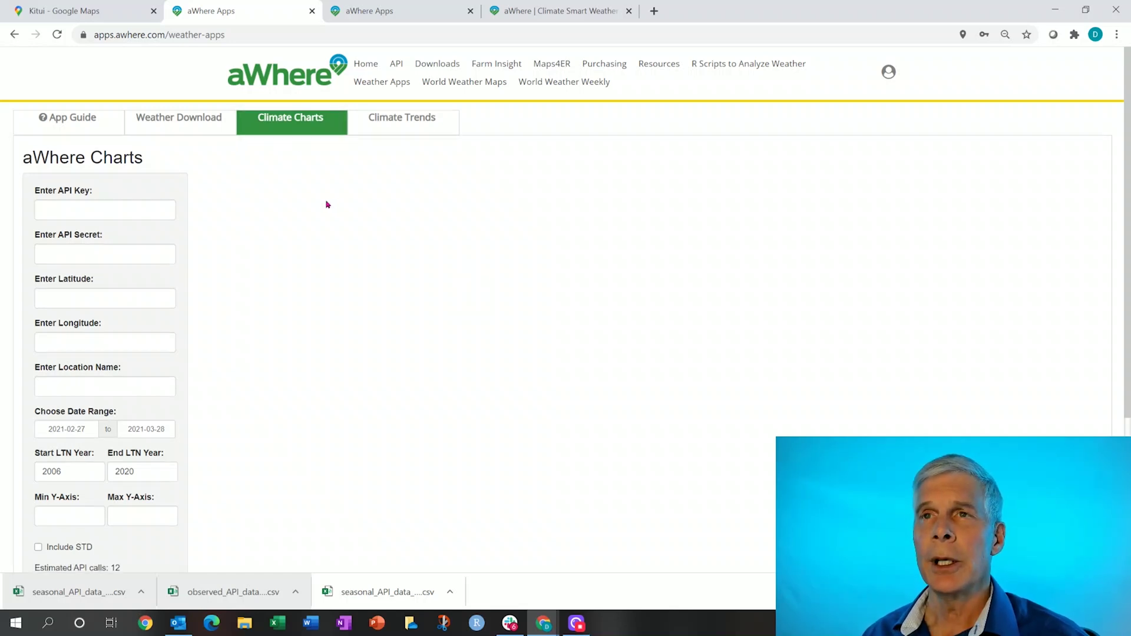
scroll(326, 205, "down", 2)
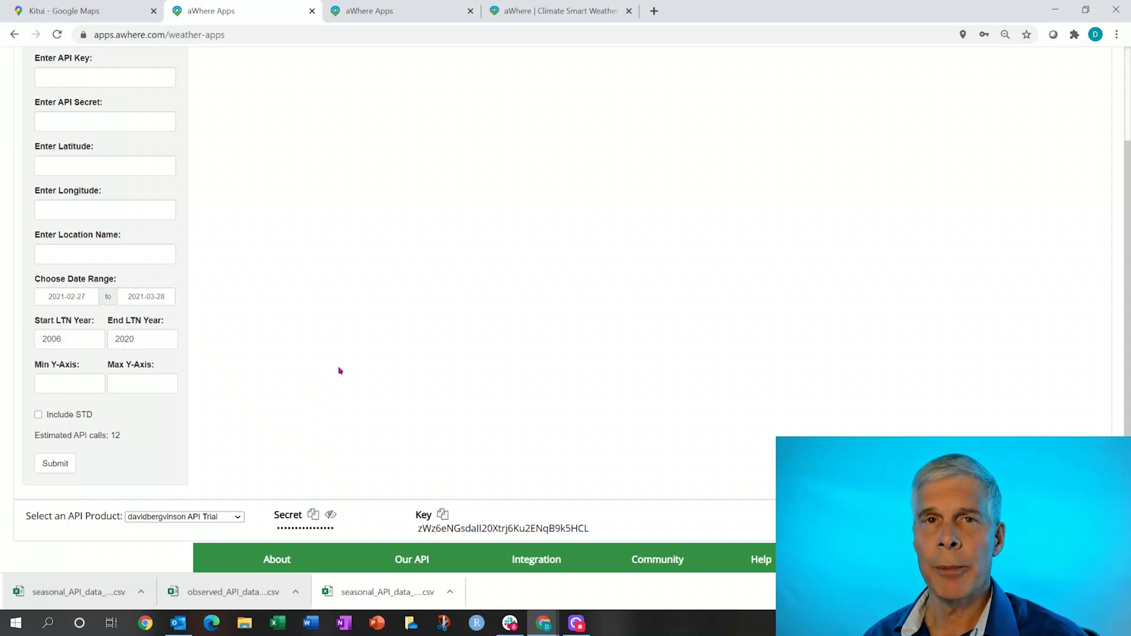
scroll(341, 373, "up", 2)
left_click(119, 204)
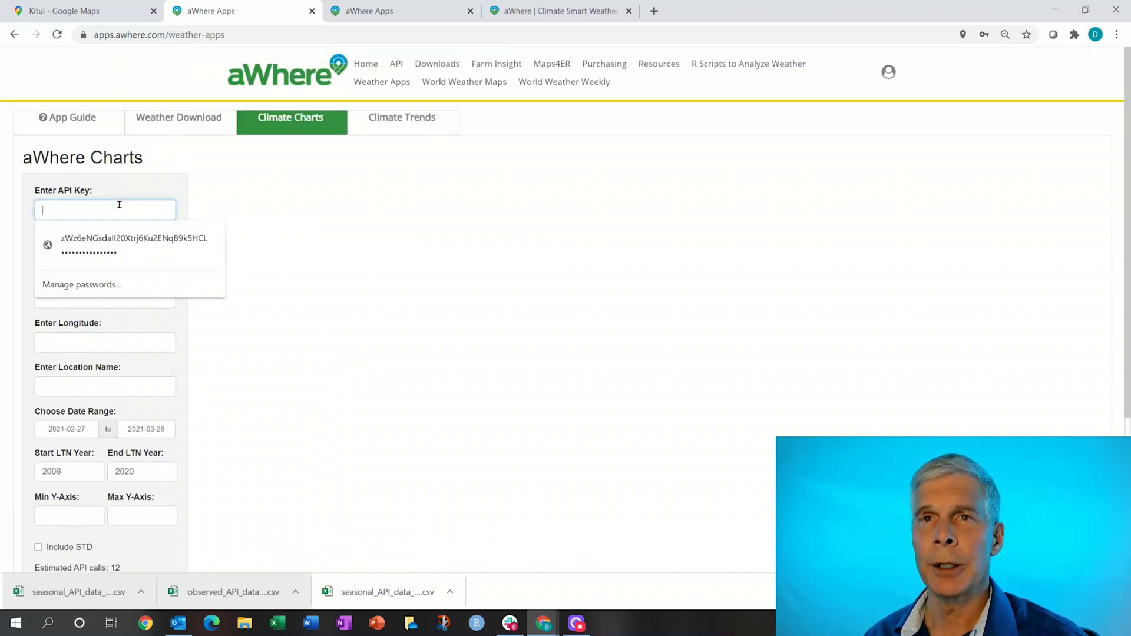
left_click(134, 235)
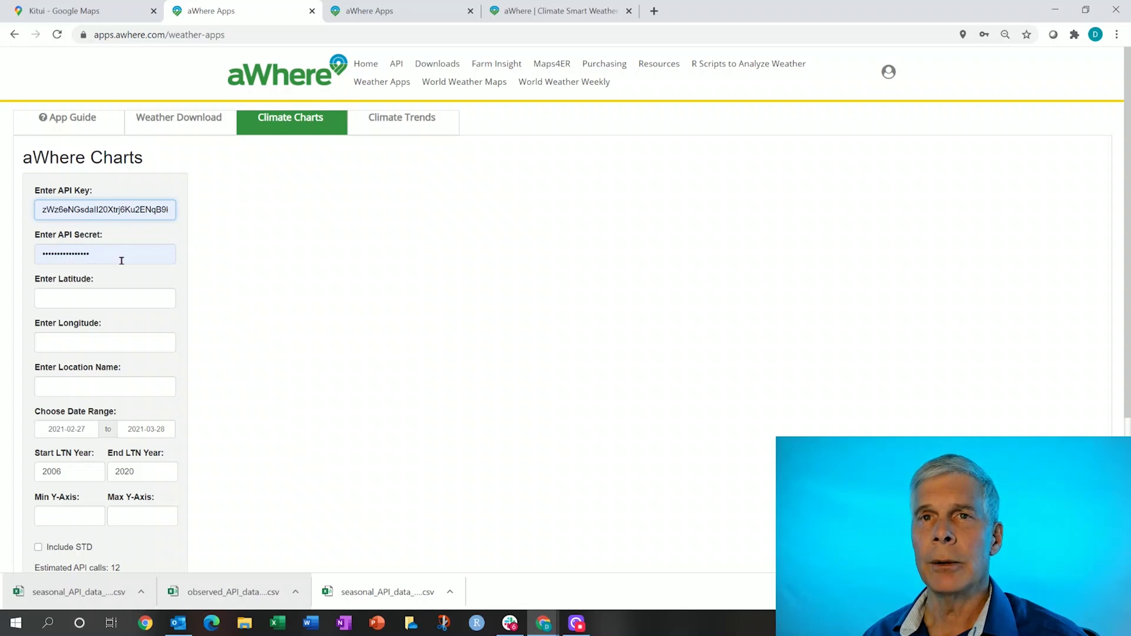
Switch to Google Maps, search for Kitui, Kenya, and look up the coordinates of a point on the map
left_click(134, 296)
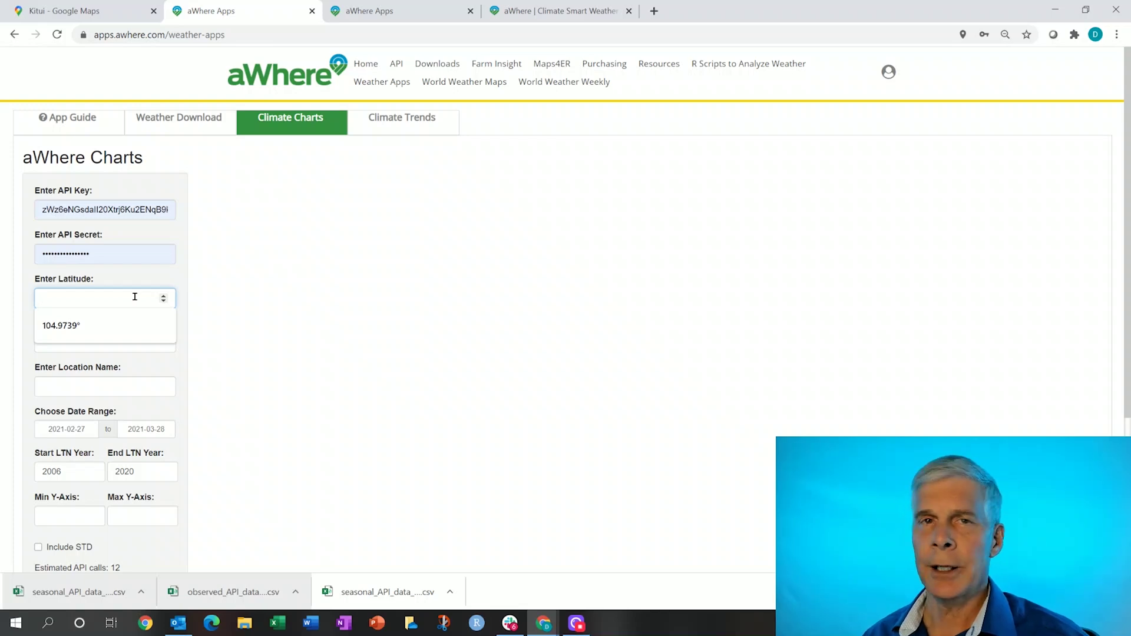
left_click(52, 10)
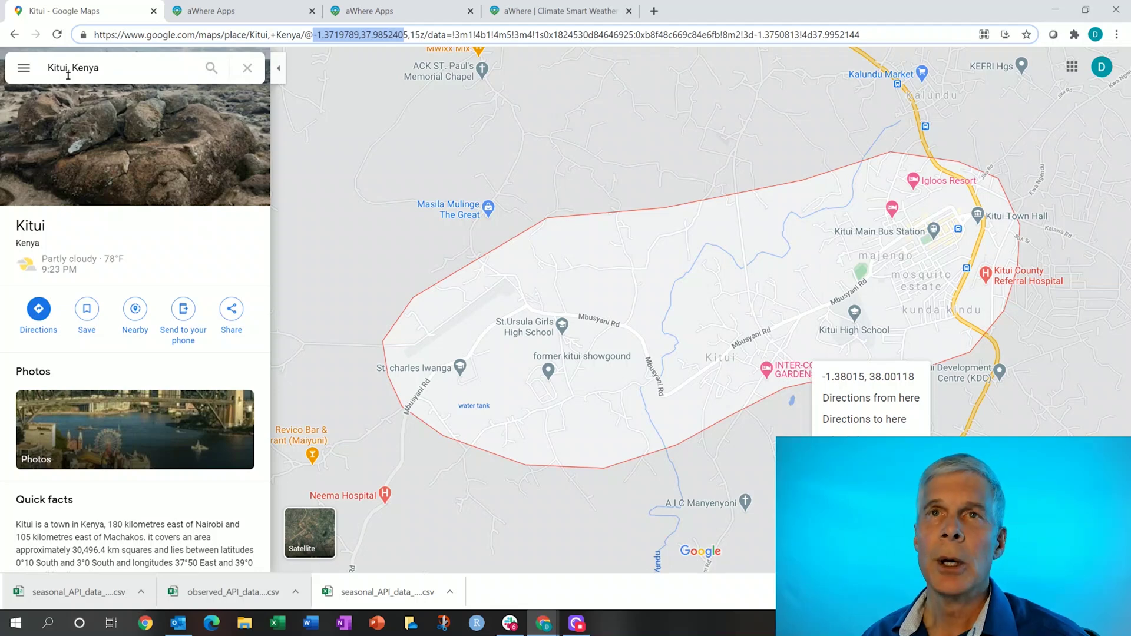
left_click(110, 73)
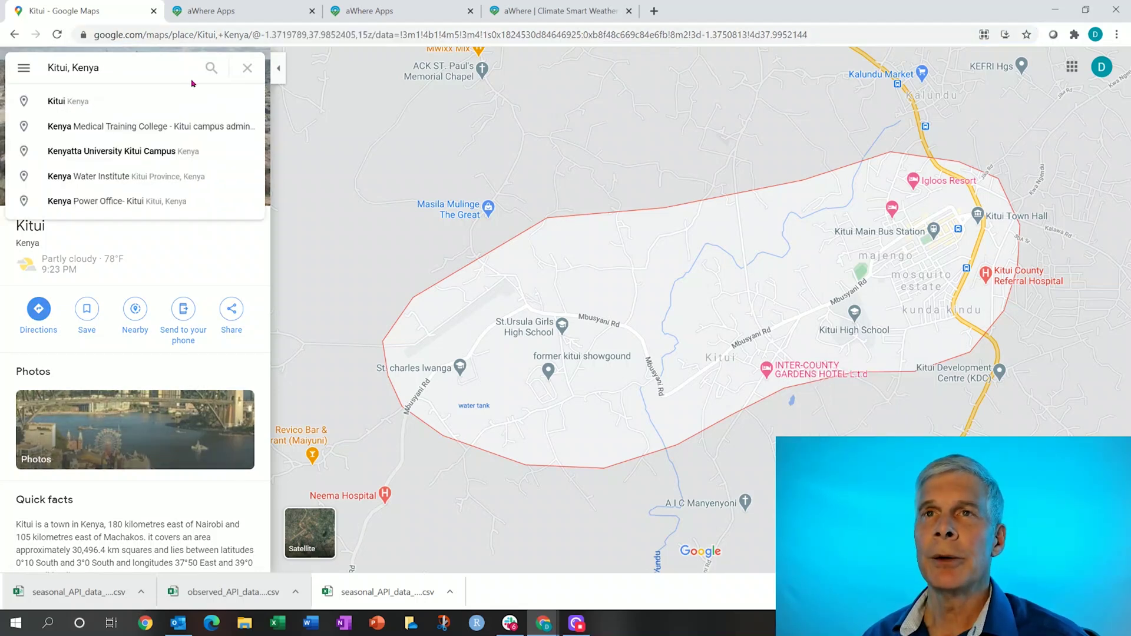
left_click(210, 69)
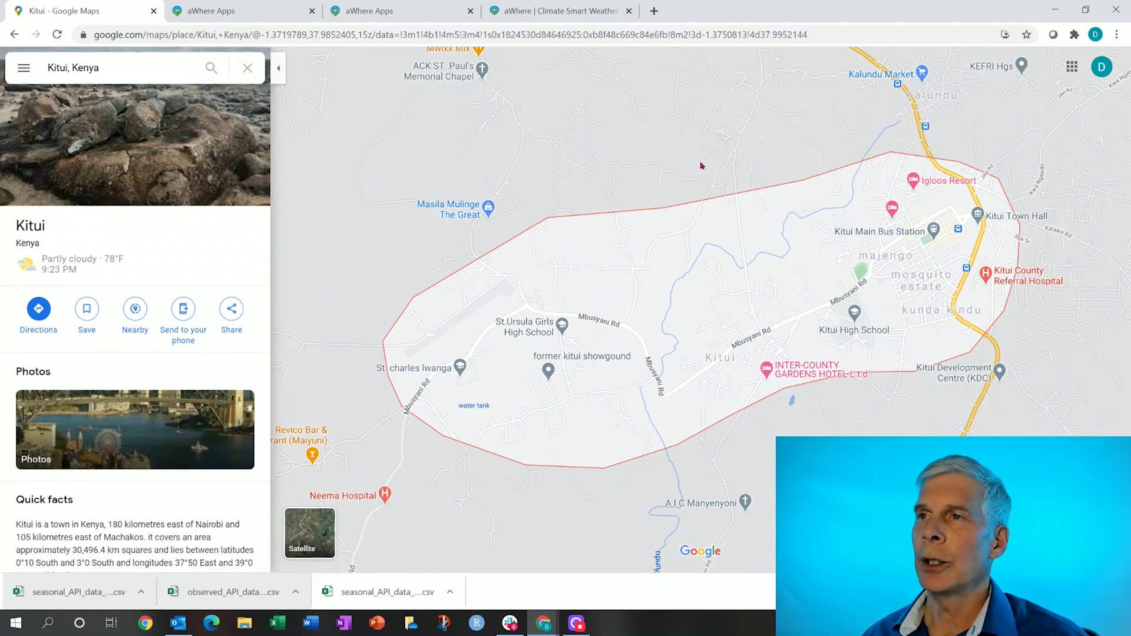
scroll(702, 167, "down", 2)
scroll(702, 167, "down", 2)
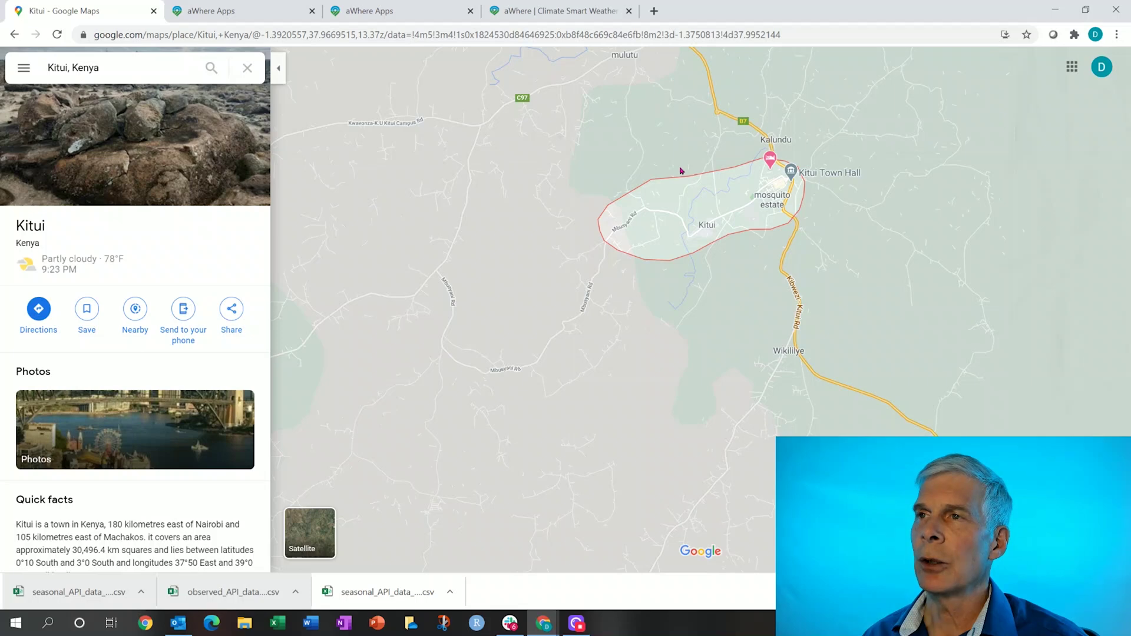
scroll(654, 165, "up", 5)
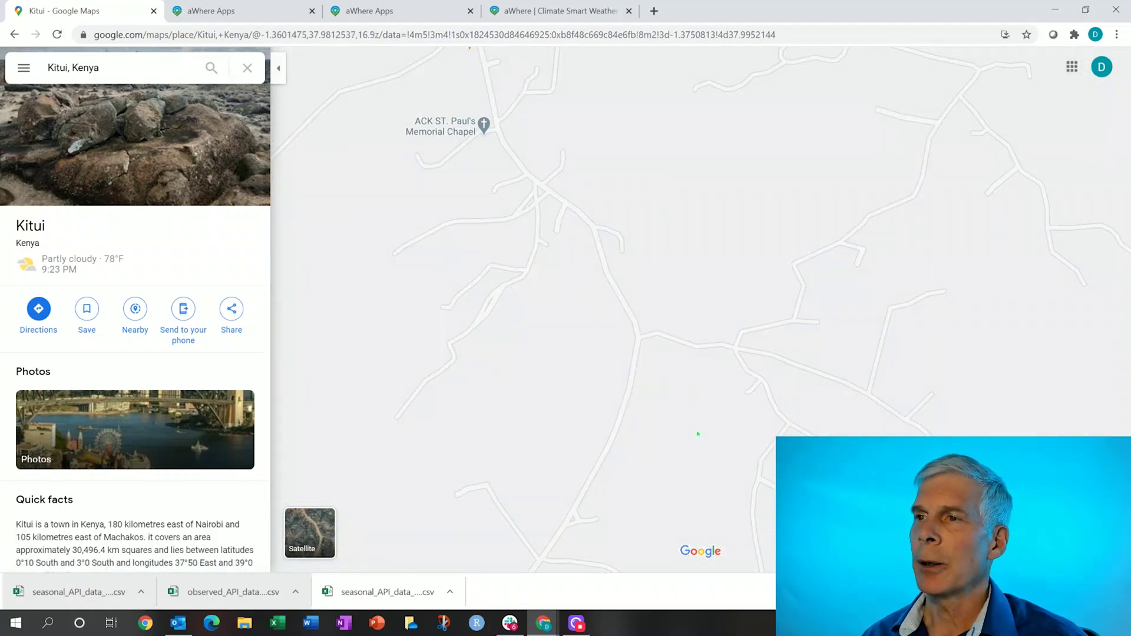
right_click(659, 364)
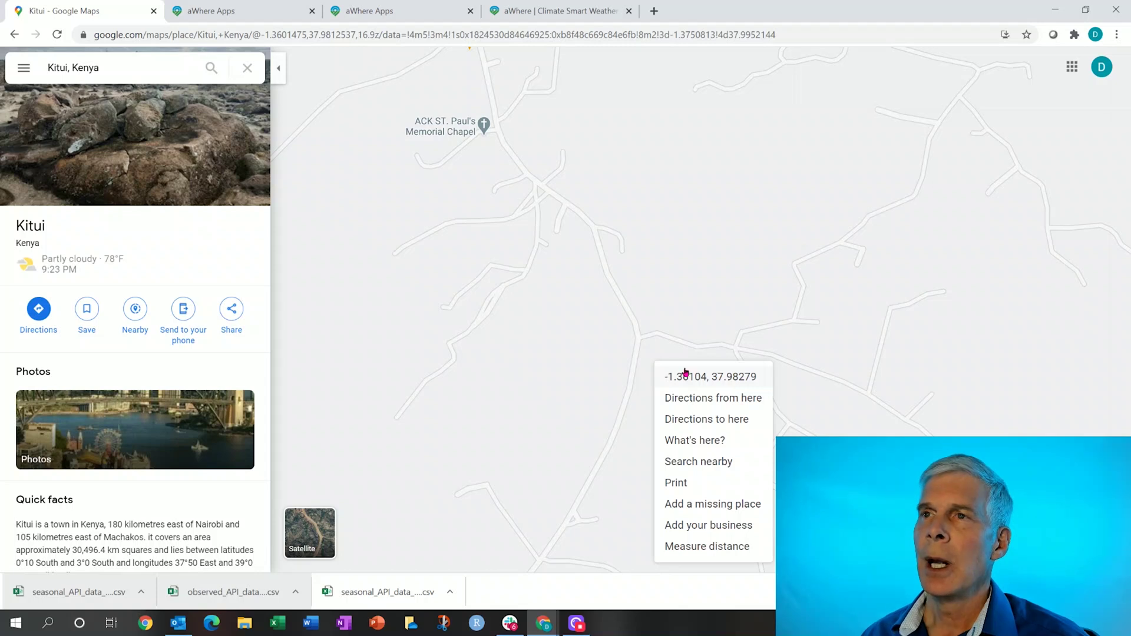
Back in the aWhere Climate Charts form, enter latitude -1.37, longitude 37.99 and the location name "Kitui, Kenya"
left_click(239, 15)
left_click(111, 298)
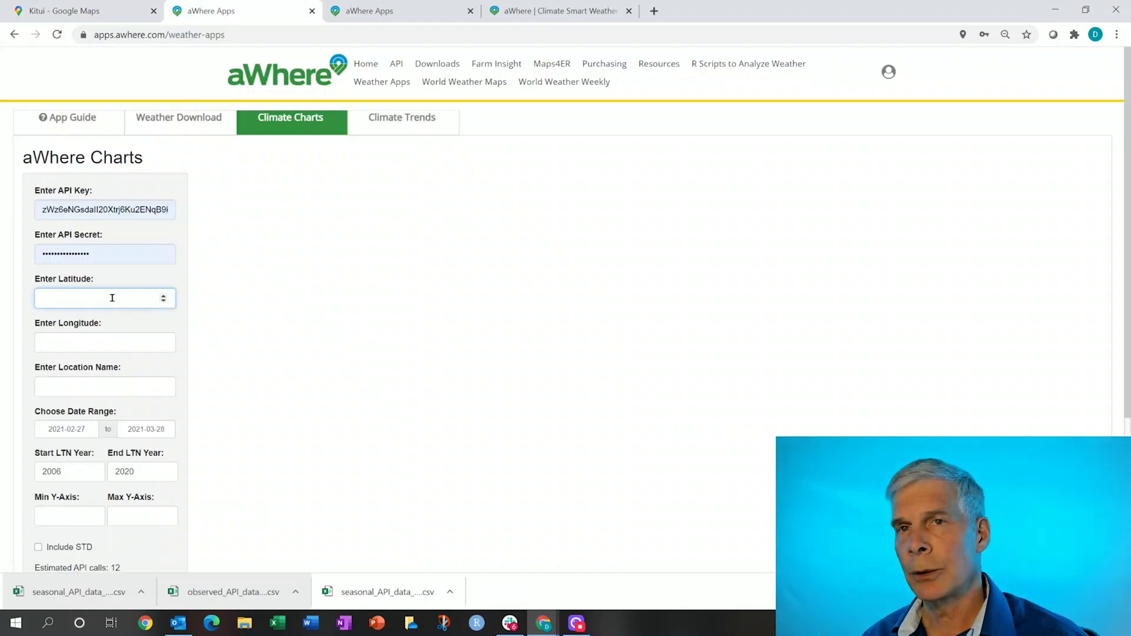
left_click(116, 299)
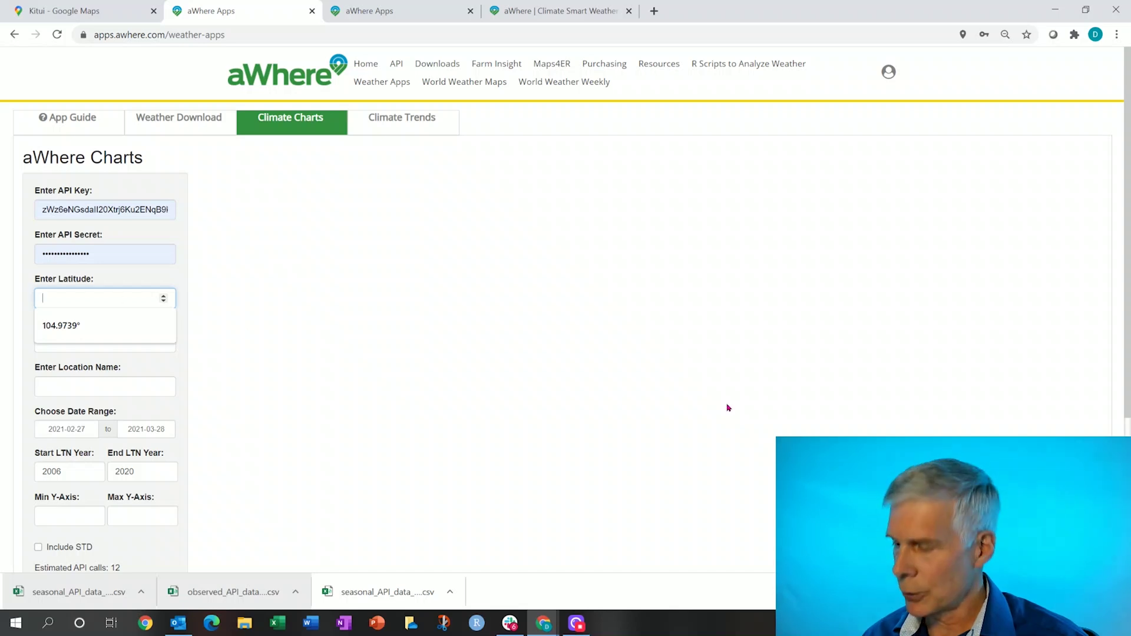
type("-1.37")
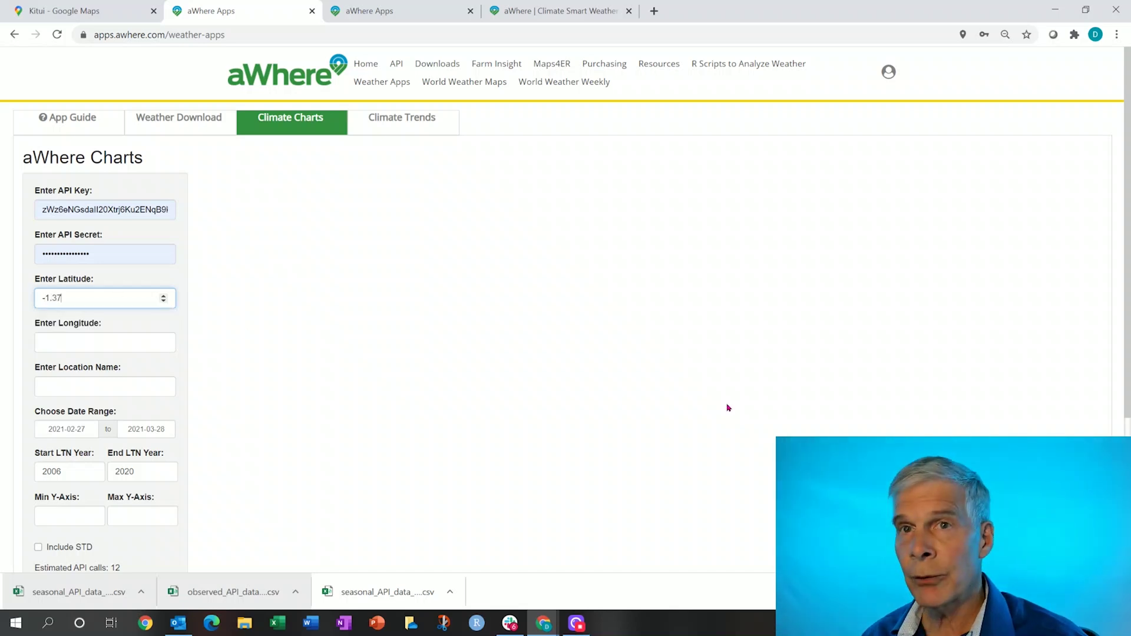
left_click(155, 347)
type("3")
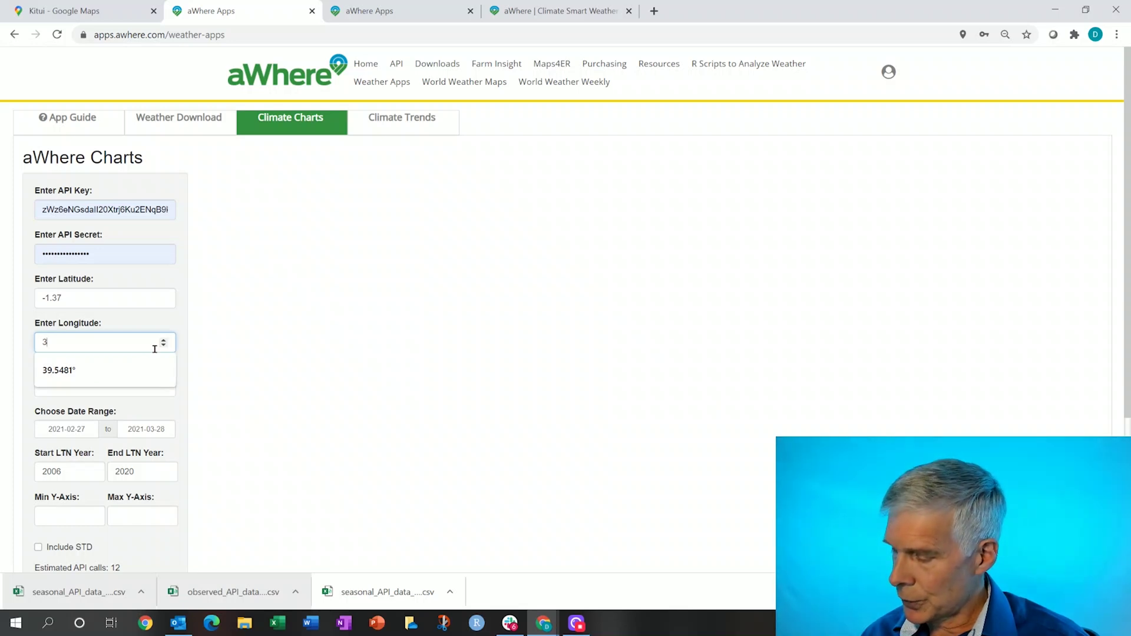
type("7.99")
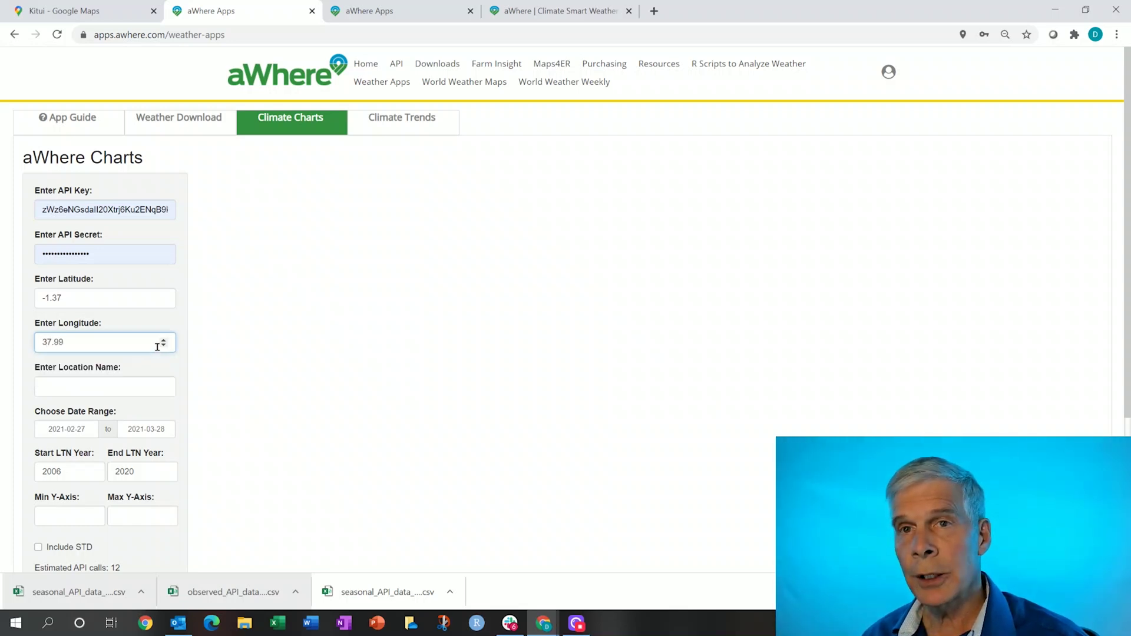
left_click(133, 384)
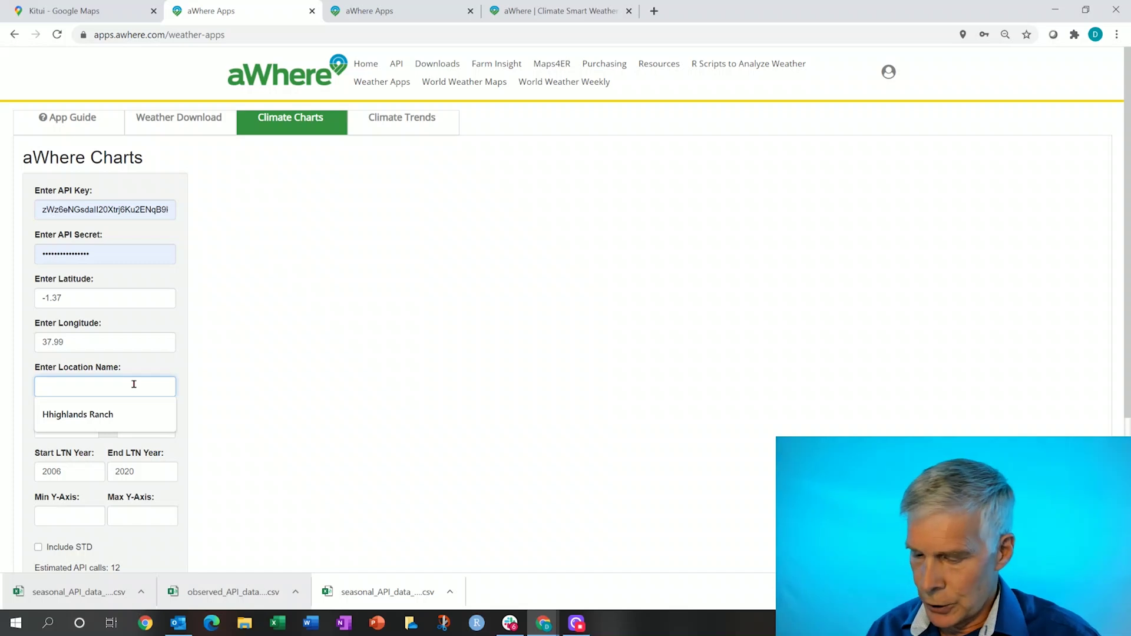
type("Kitui, Kenya")
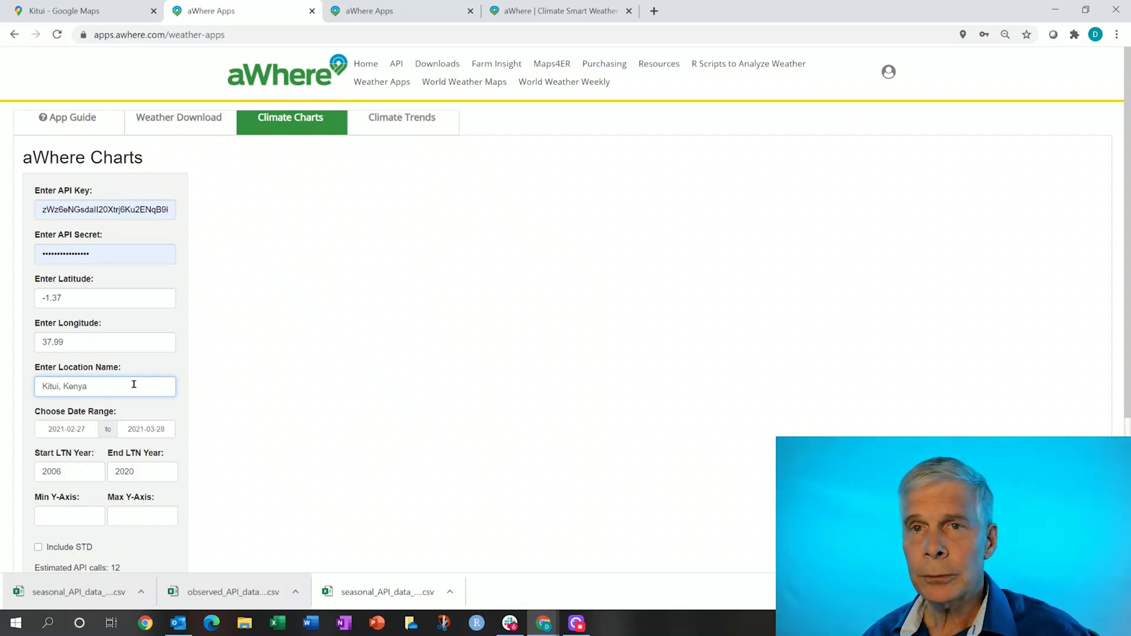
Set the start of the chart's date range to 2020-01-01
left_click(95, 432)
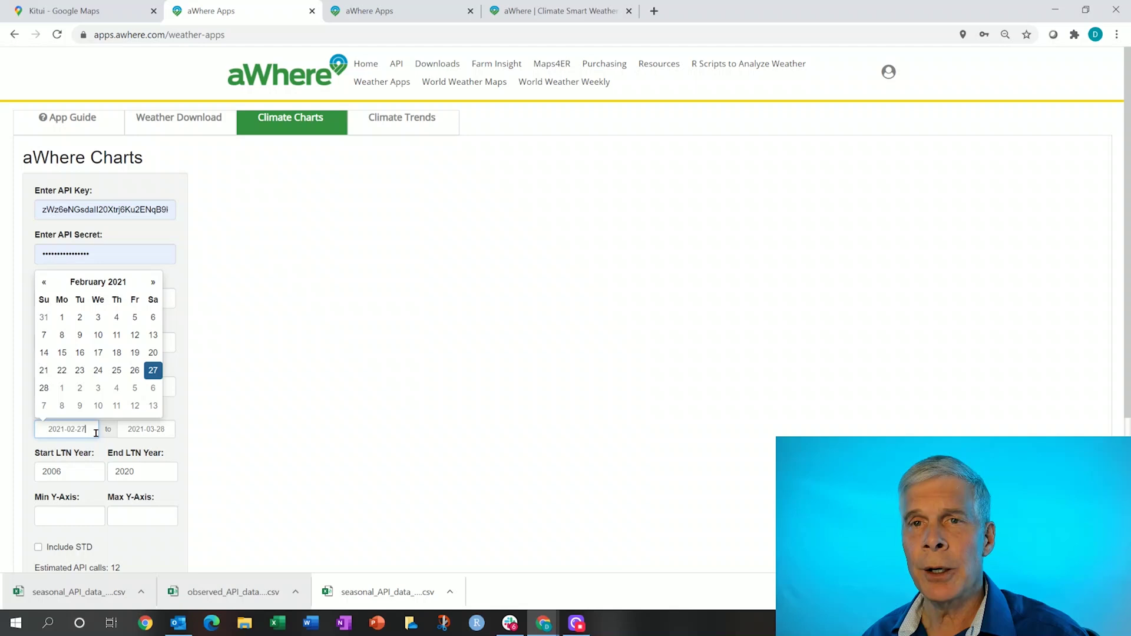
left_click(44, 283)
left_click(45, 283)
triple_click(45, 283)
triple_click(46, 283)
left_click(45, 284)
double_click(45, 284)
left_click(45, 284)
left_click(46, 283)
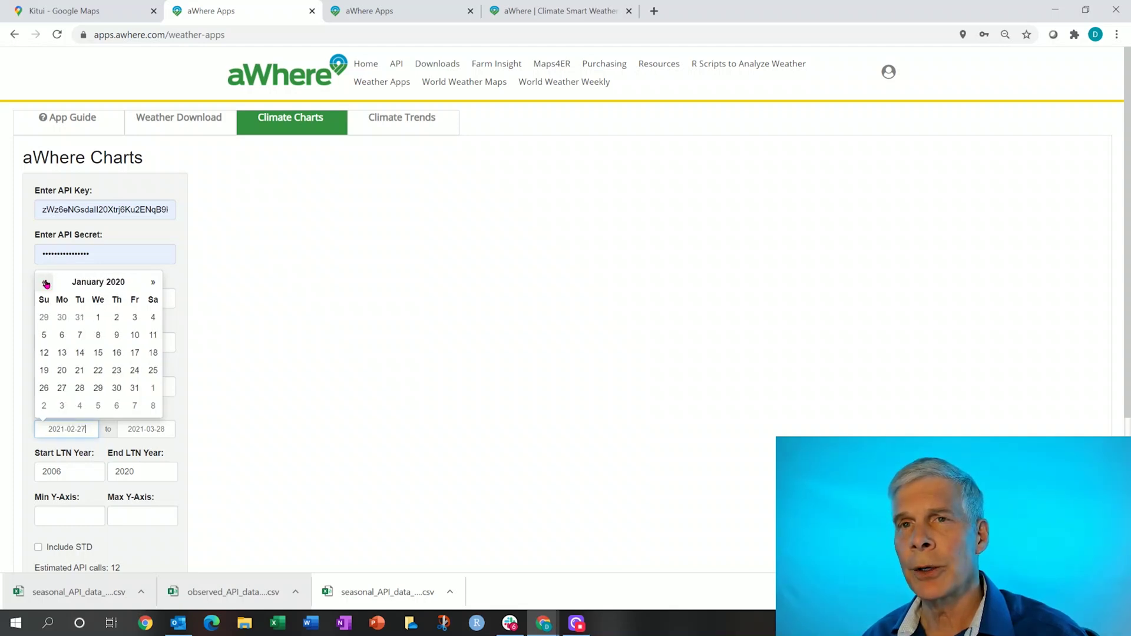
left_click(98, 319)
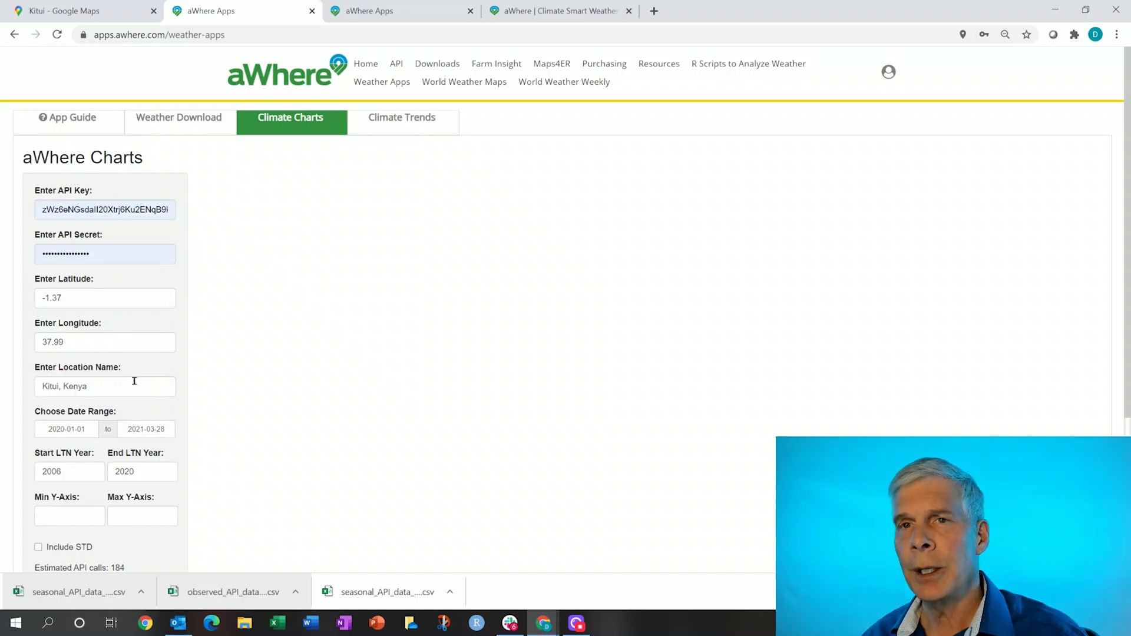
Set the end of the chart's date range to 2020-12-31
left_click(155, 430)
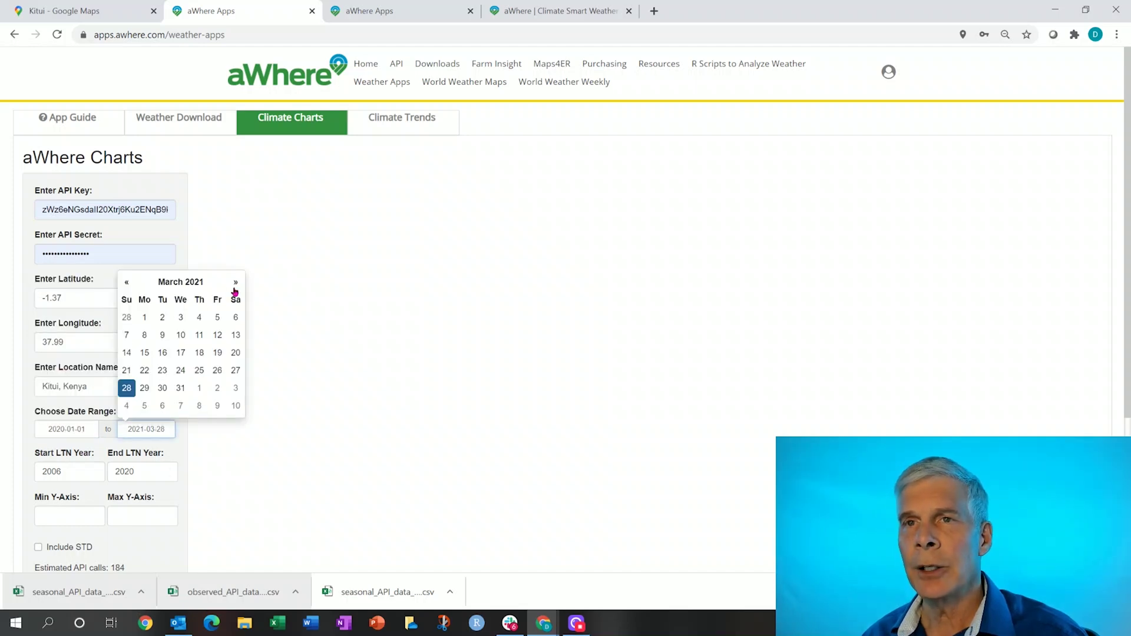
left_click(126, 283)
left_click(127, 283)
left_click(126, 283)
left_click(200, 389)
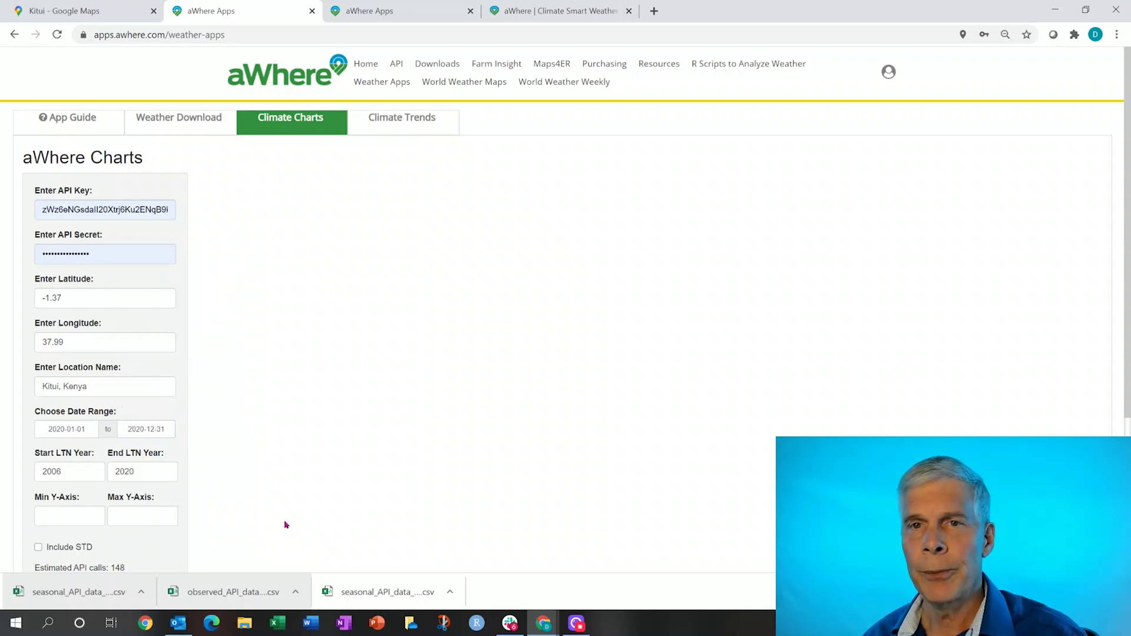
Include the standard deviation (STD) and generate the weekly climate chart for Kitui, Kenya
scroll(289, 506, "down", 2)
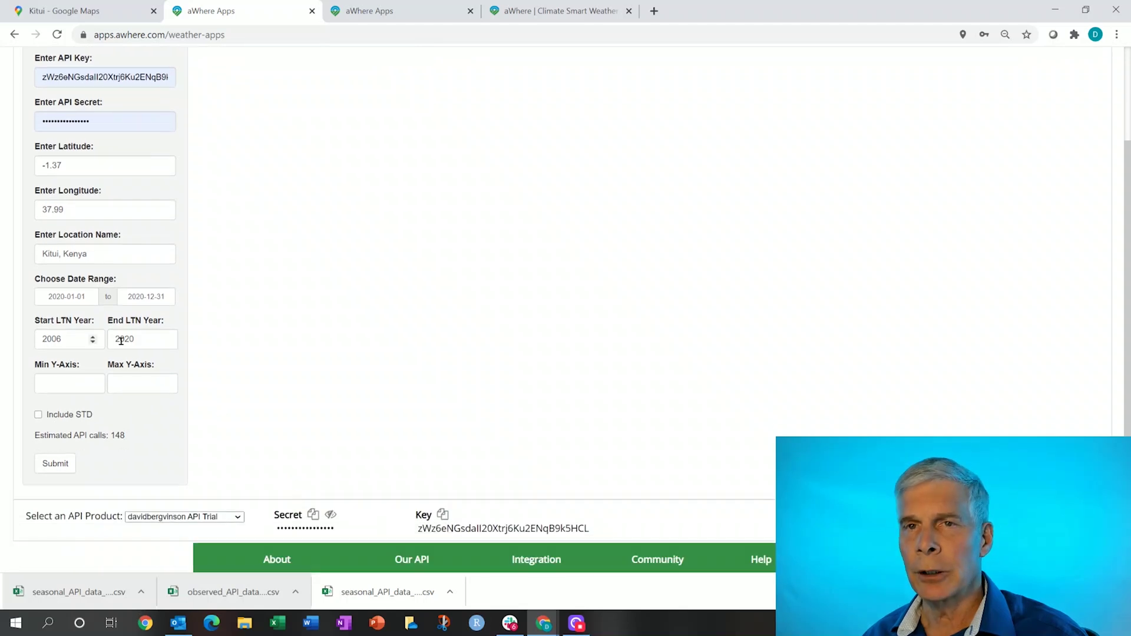
left_click(121, 340)
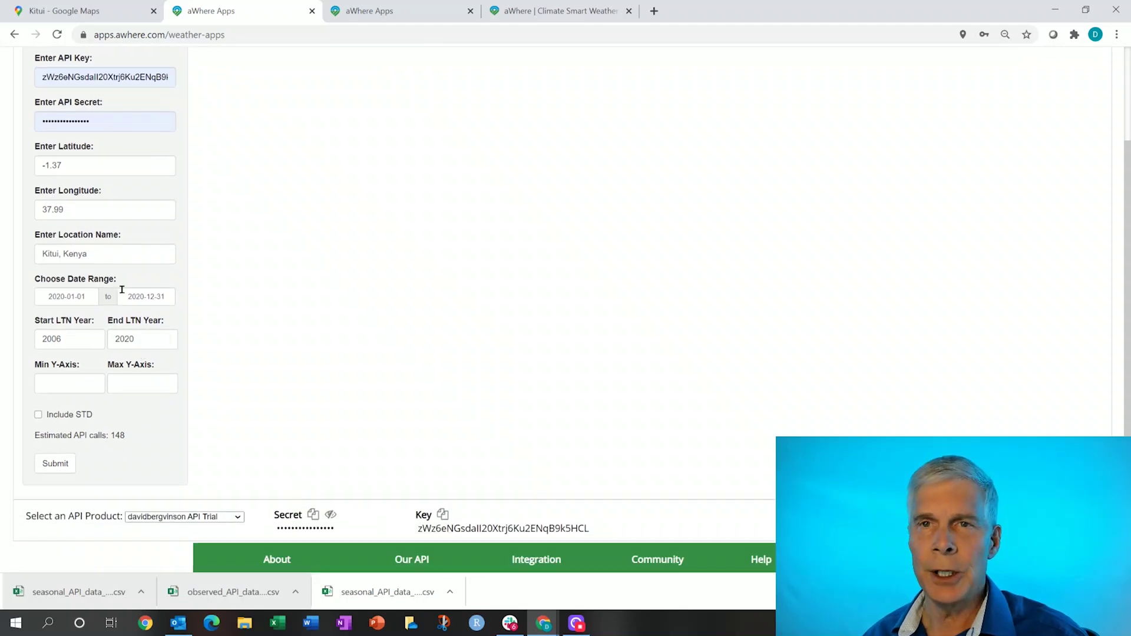
left_click(39, 416)
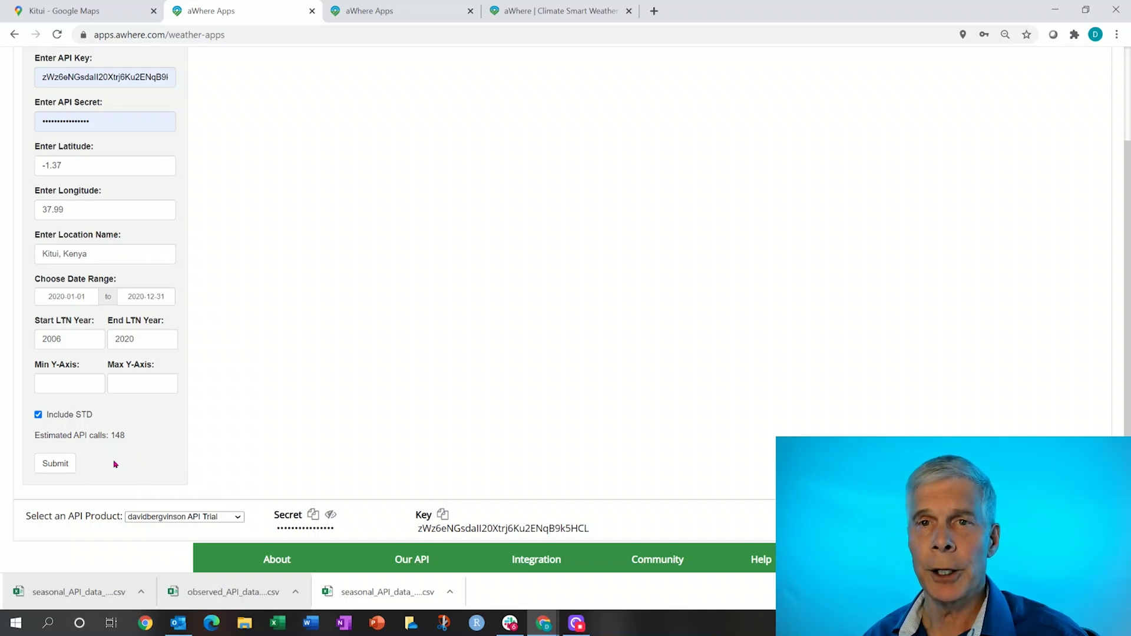
left_click(64, 466)
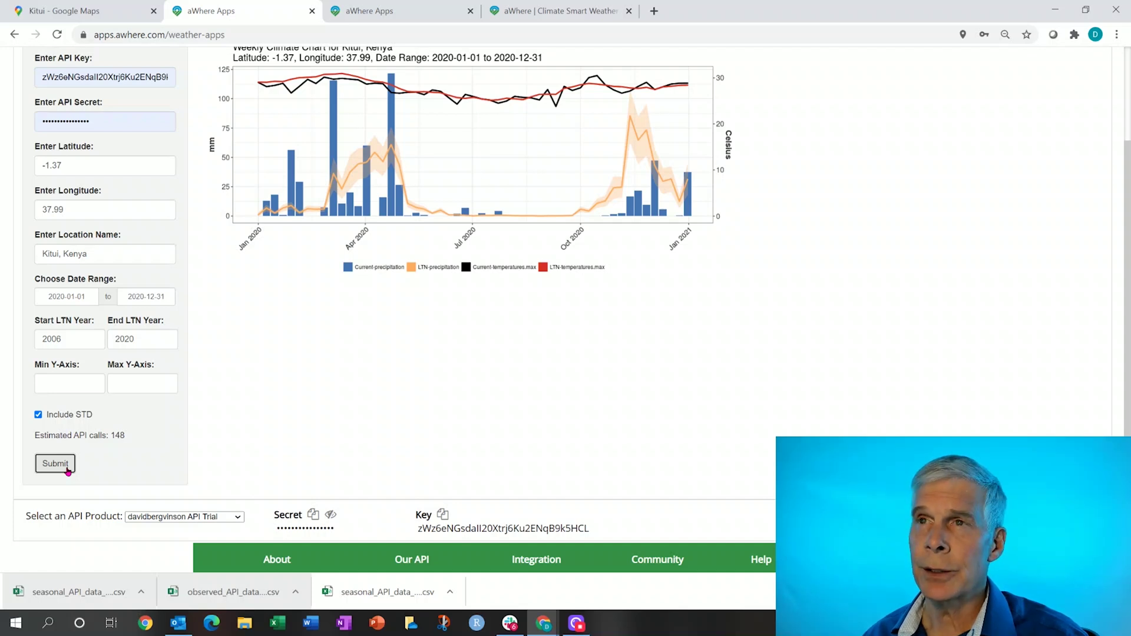
scroll(257, 440, "up", 3)
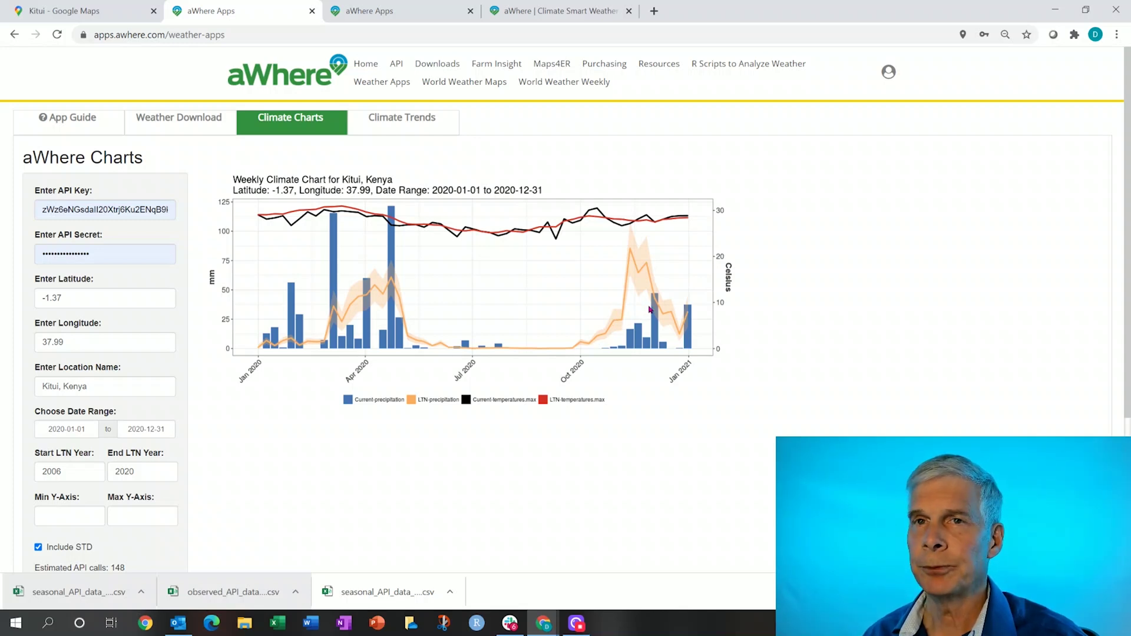
Open the Climate Trends app and fill in the API key and API secret from the saved credentials
left_click(416, 121)
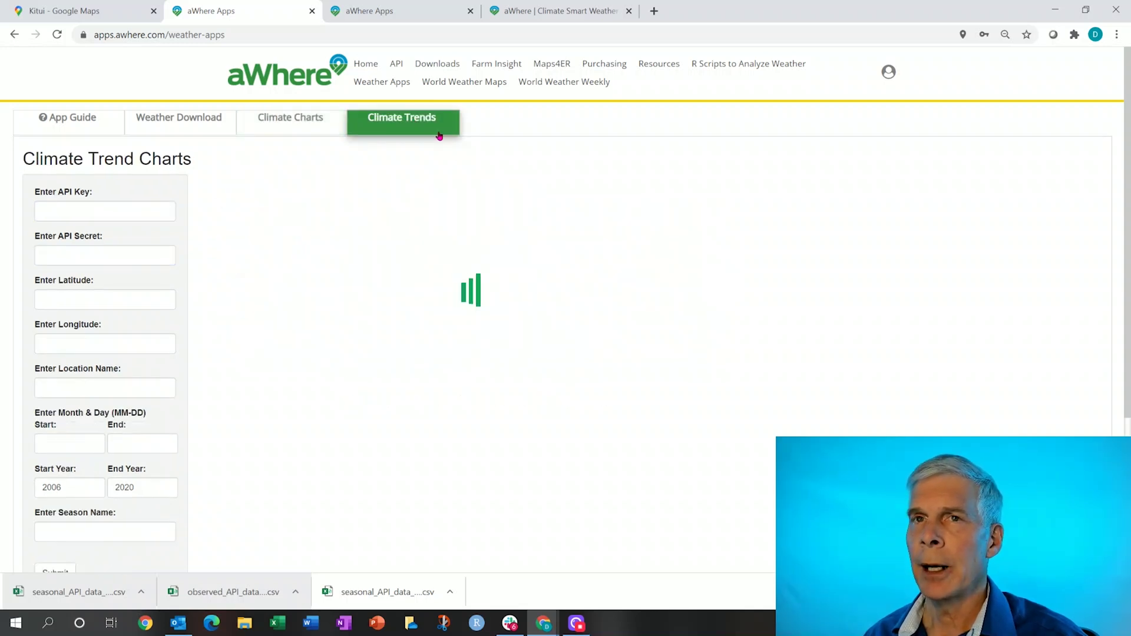
scroll(384, 277, "down", 1)
scroll(384, 277, "down", 3)
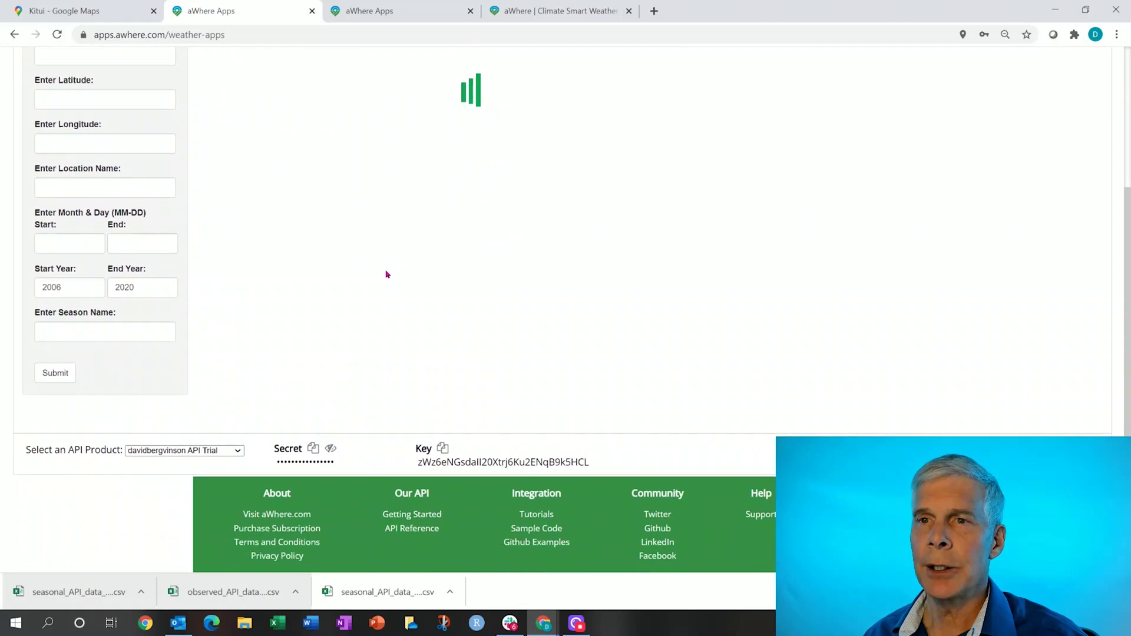
left_click(314, 447)
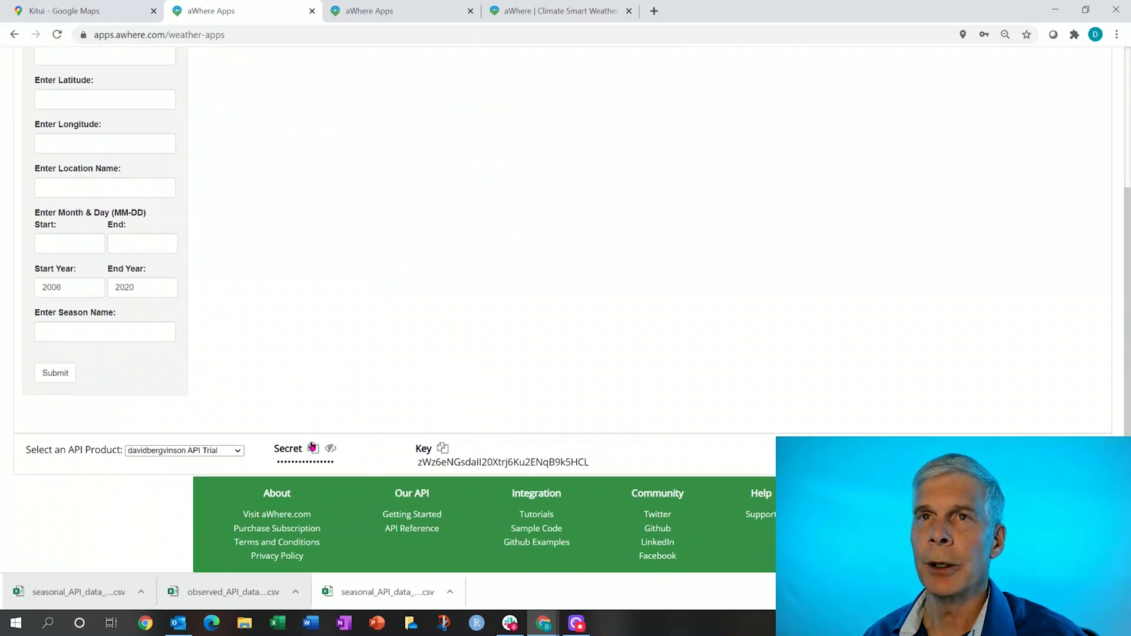
scroll(303, 346, "up", 5)
left_click(118, 210)
left_click(122, 239)
Enter latitude -1.37, longitude 37.99 and the location name "Kitui, Kenya" in the Climate Trend Charts form
left_click(129, 299)
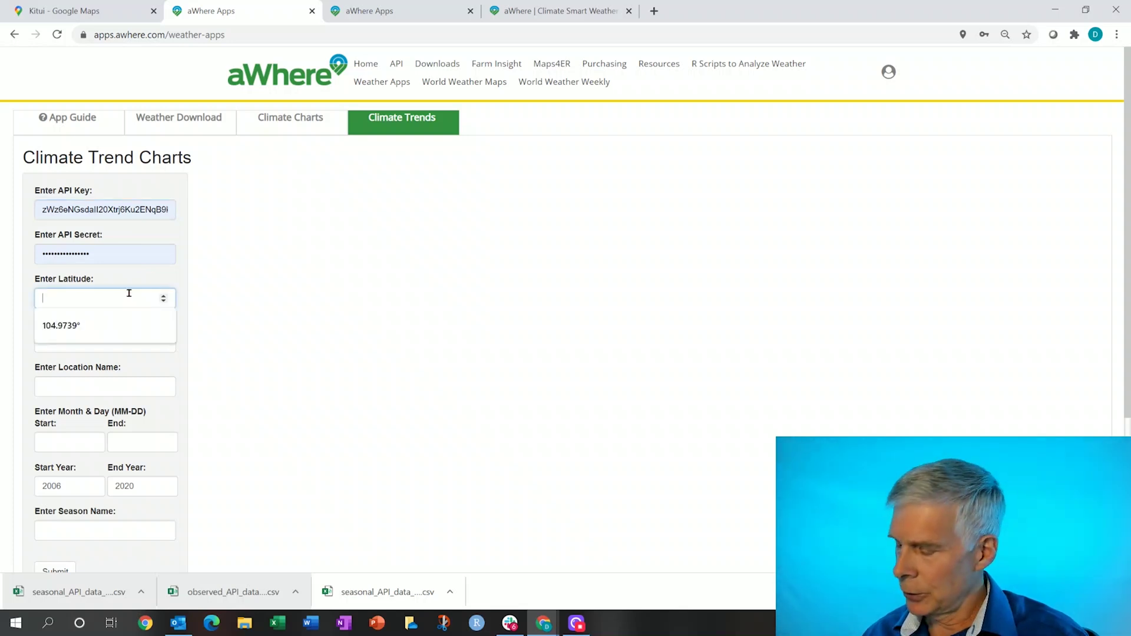
type("-1.37")
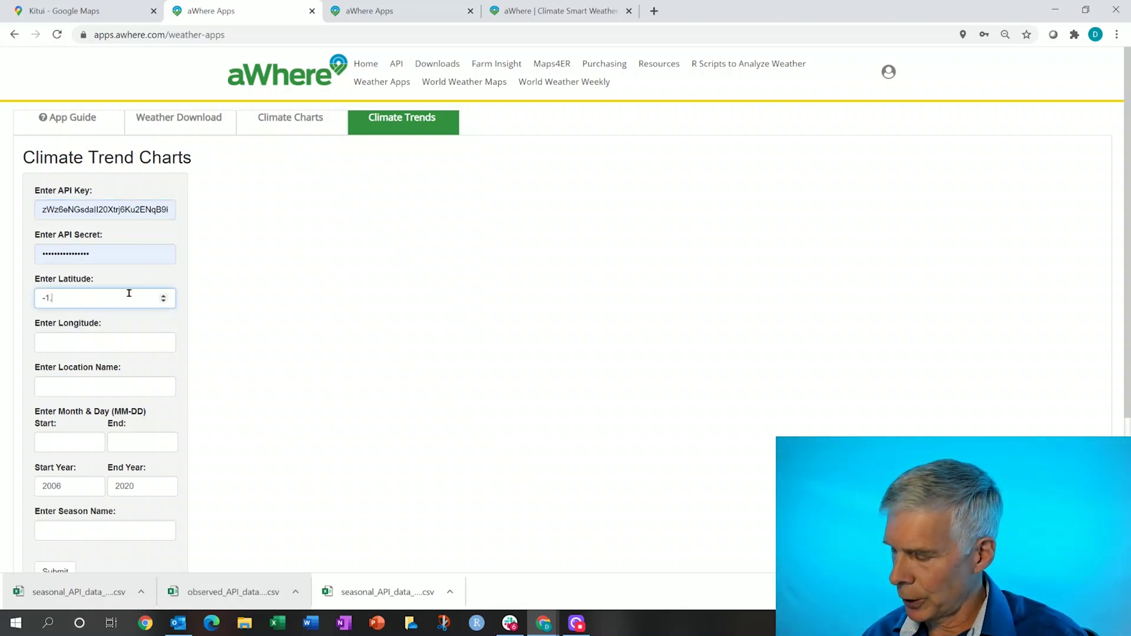
left_click(98, 346)
type("37.99")
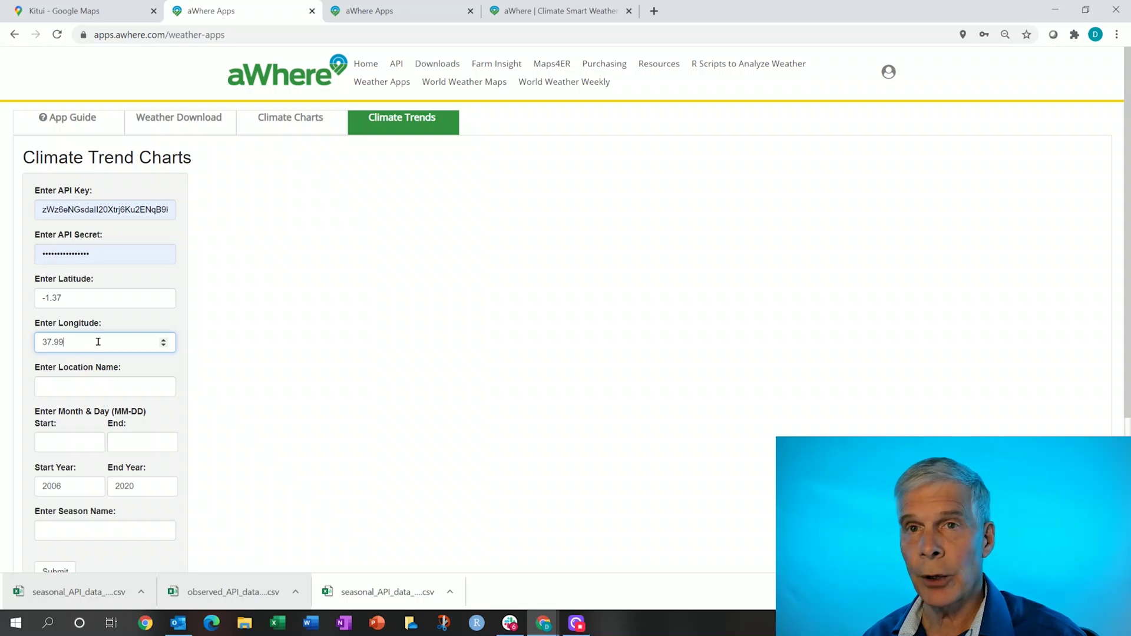
left_click(106, 384)
type("K")
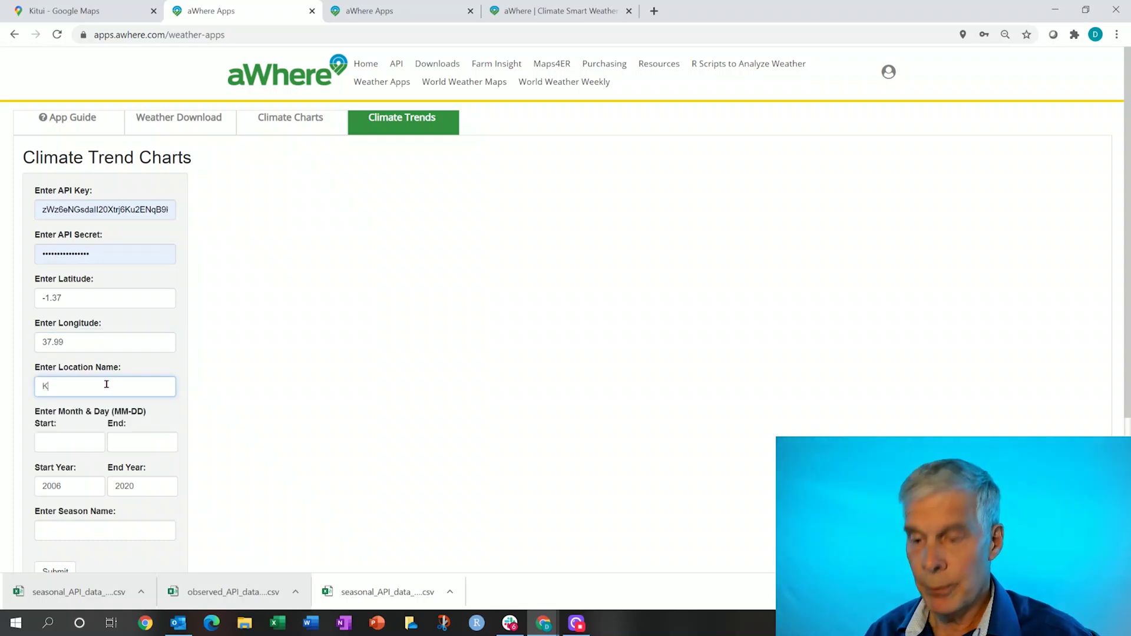
type("itui, Kenya")
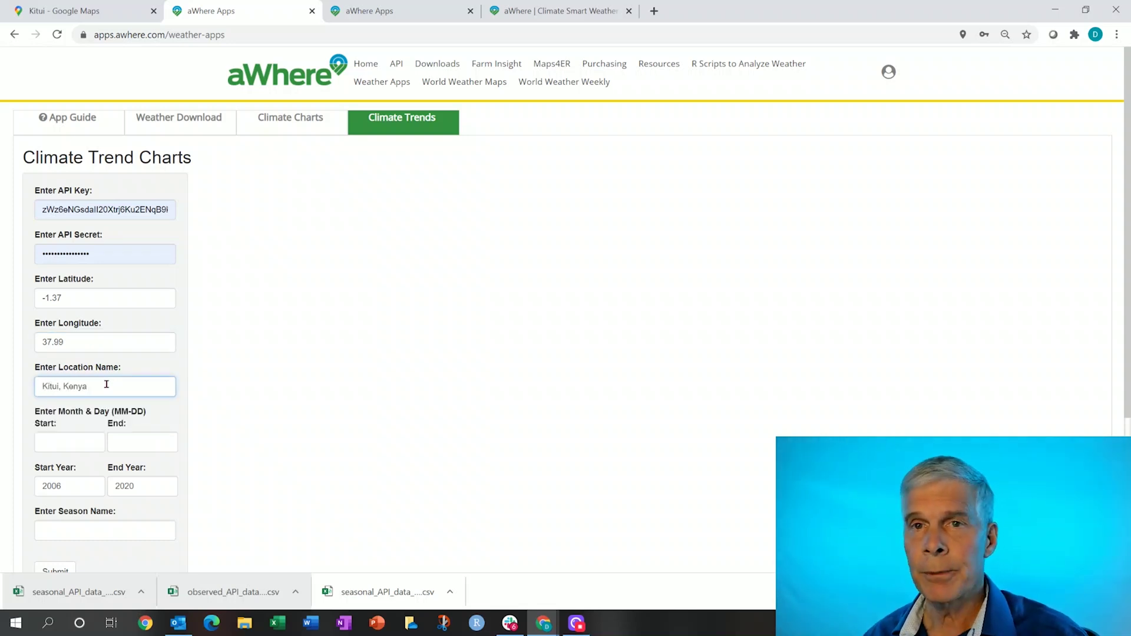
Set the season's start month and day to 11-01 and its end to 11-30
left_click(97, 440)
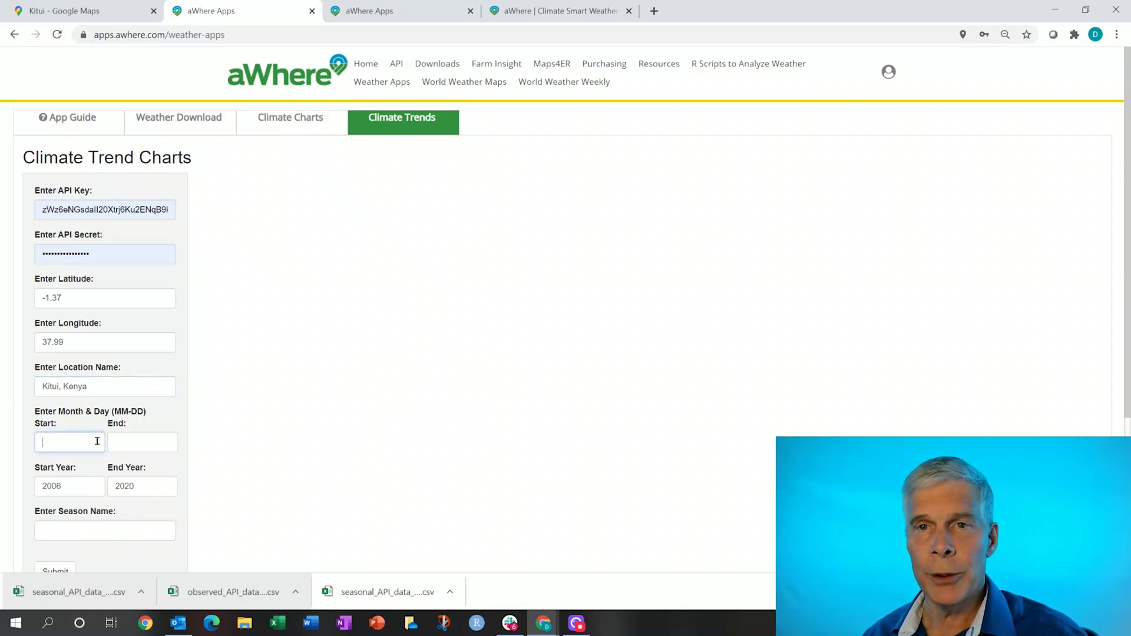
type("1101")
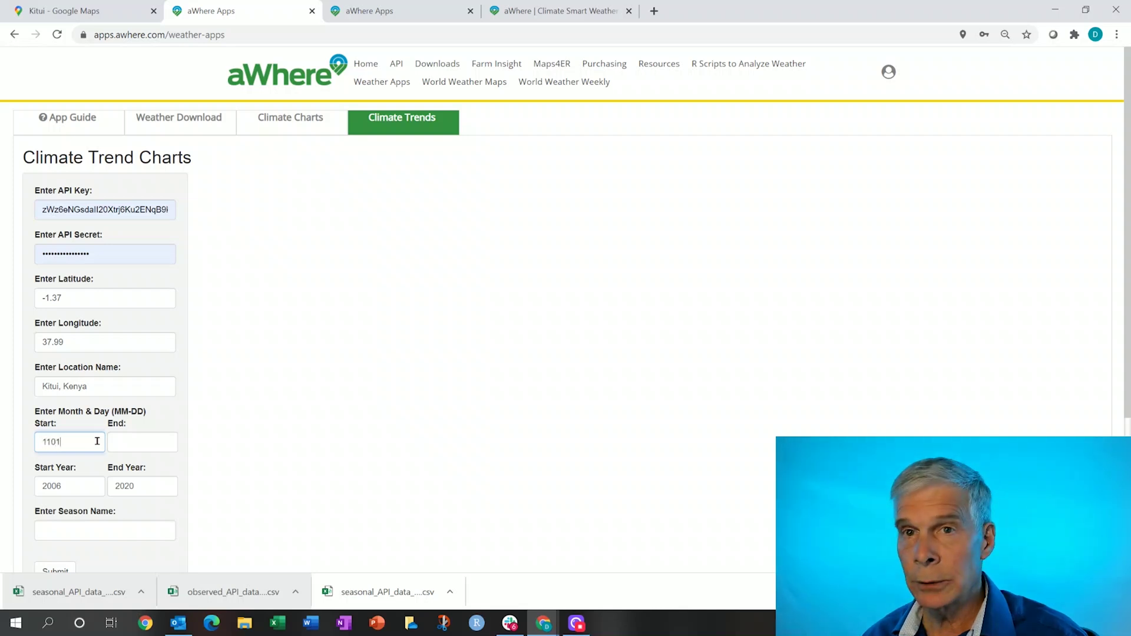
key("BackSpace")
key("BackSpace")
type("-01")
left_click(153, 442)
type("11")
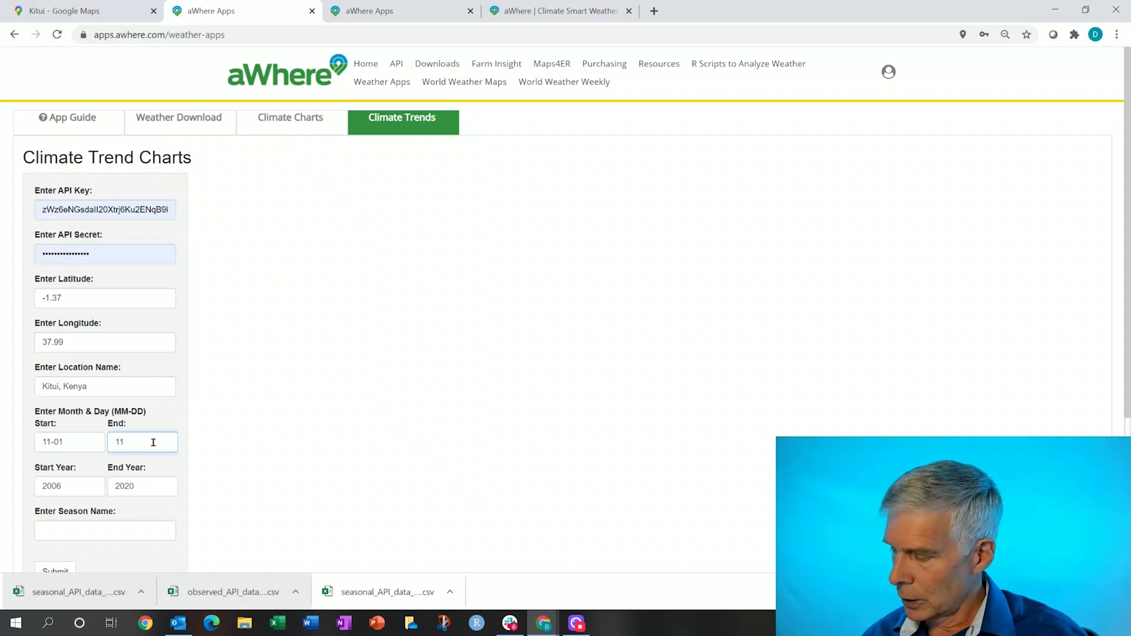
type("30")
key("BackSpace")
key("BackSpace")
type("-3")
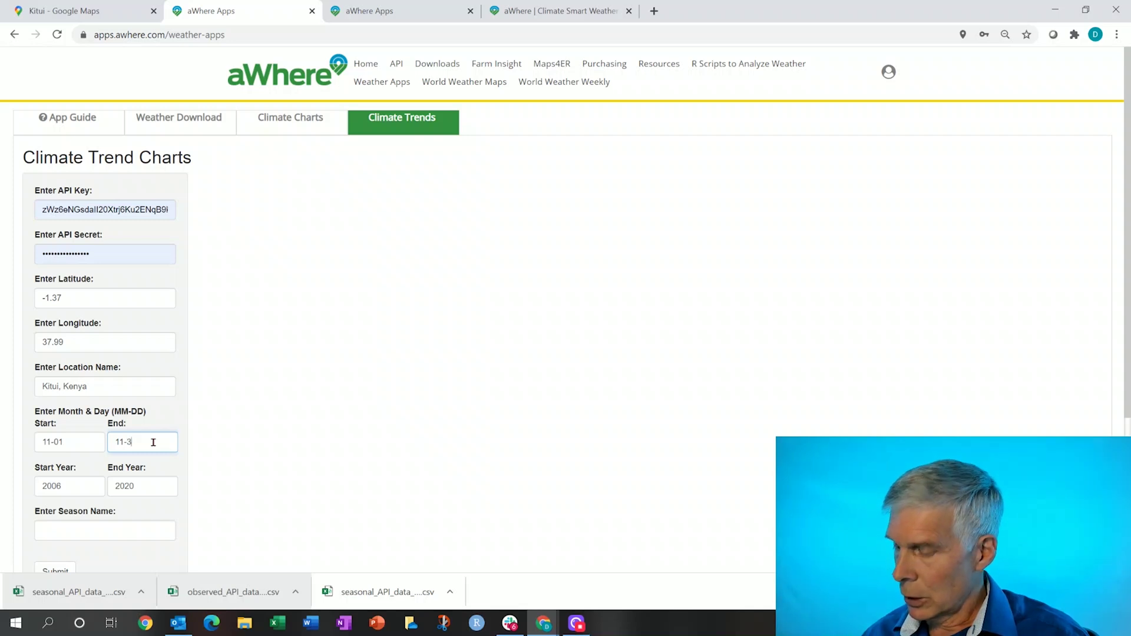
type("0")
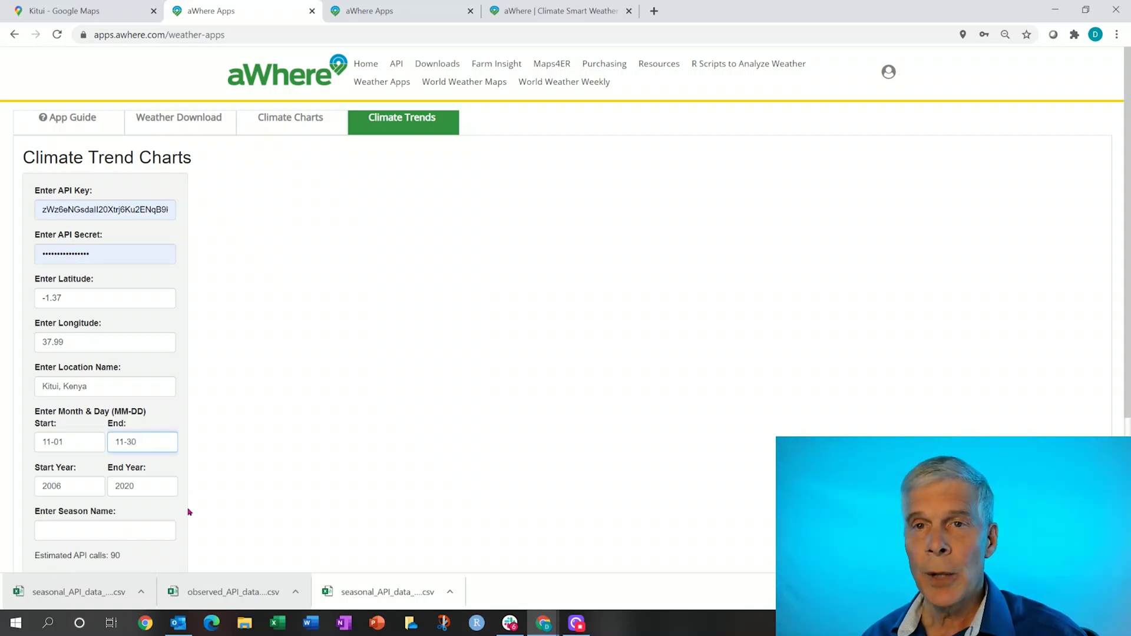
Name the season "November Short Rains" and generate the climate trend chart
scroll(192, 476, "down", 2)
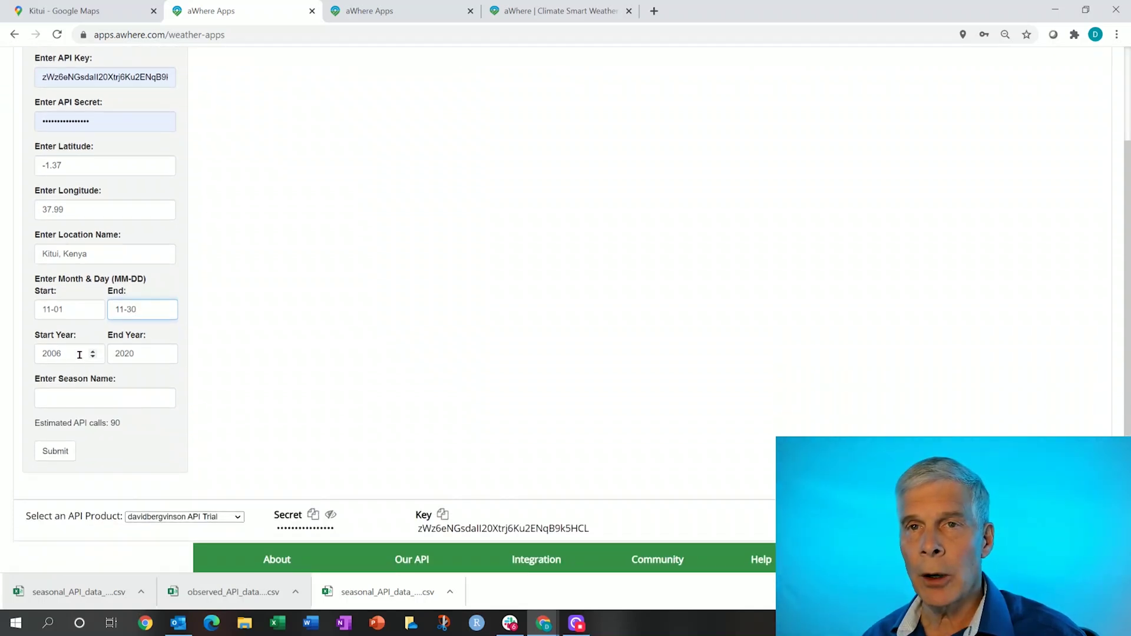
left_click(137, 395)
type("No")
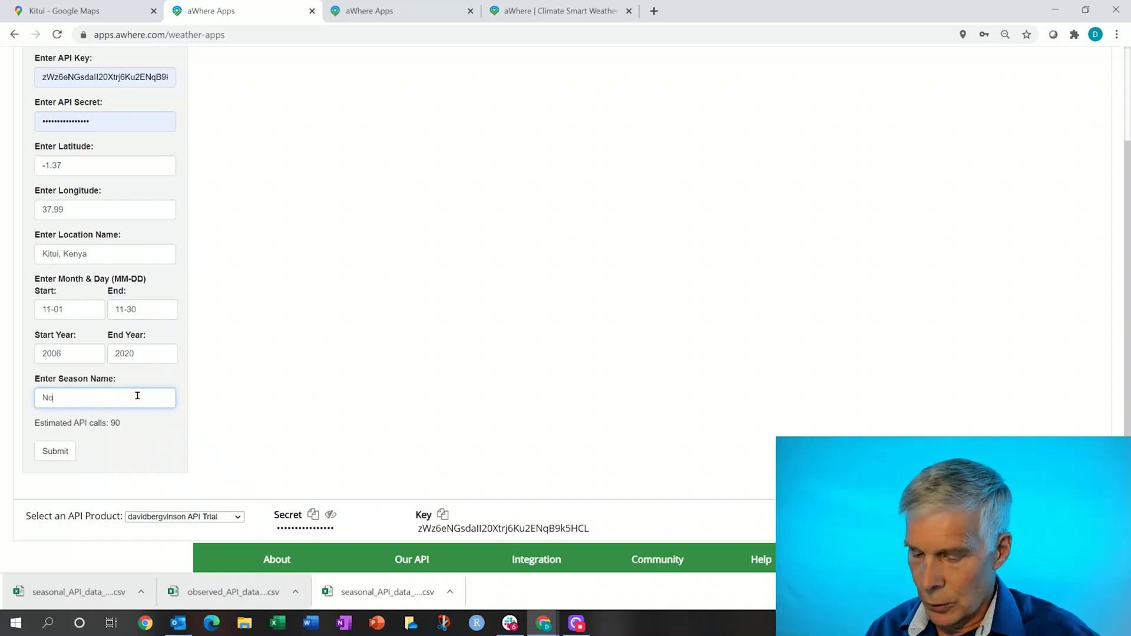
type("vember Short Rains")
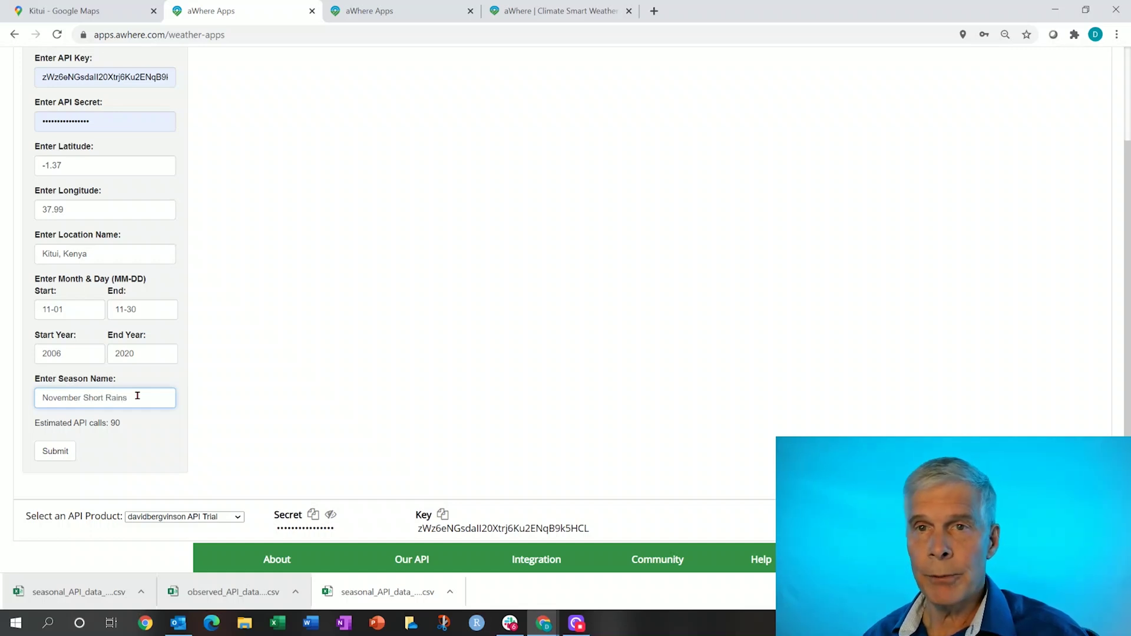
left_click(61, 451)
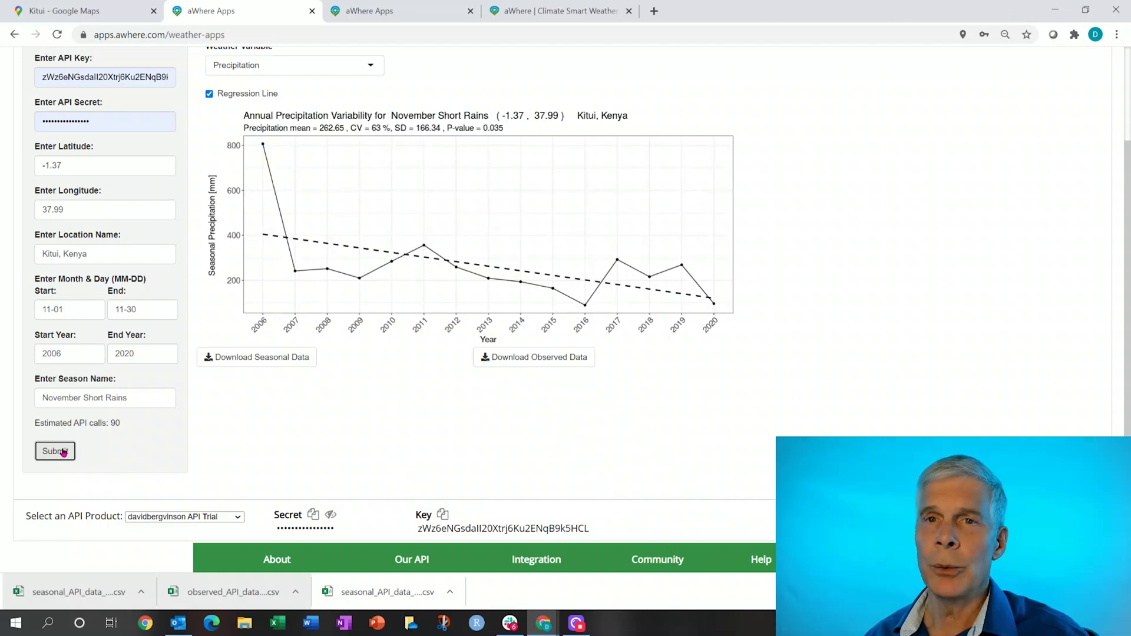
scroll(278, 439, "up", 3)
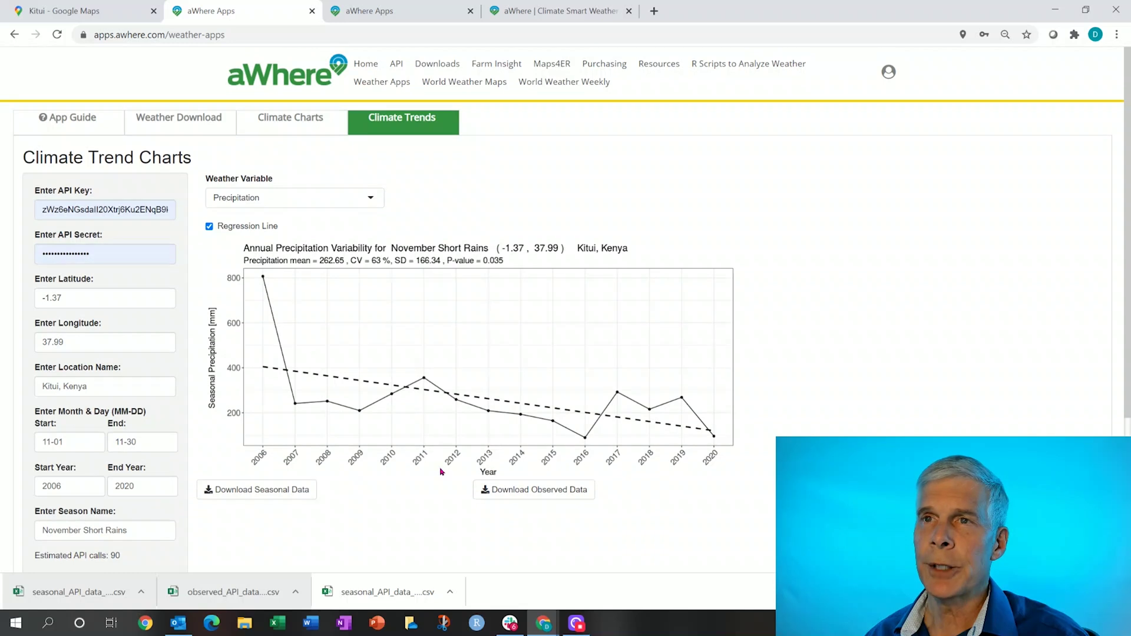
Examine the trend charts for Precipitation, Min Temp and Max Temp, and go back to the Precipitation chart
left_click(372, 199)
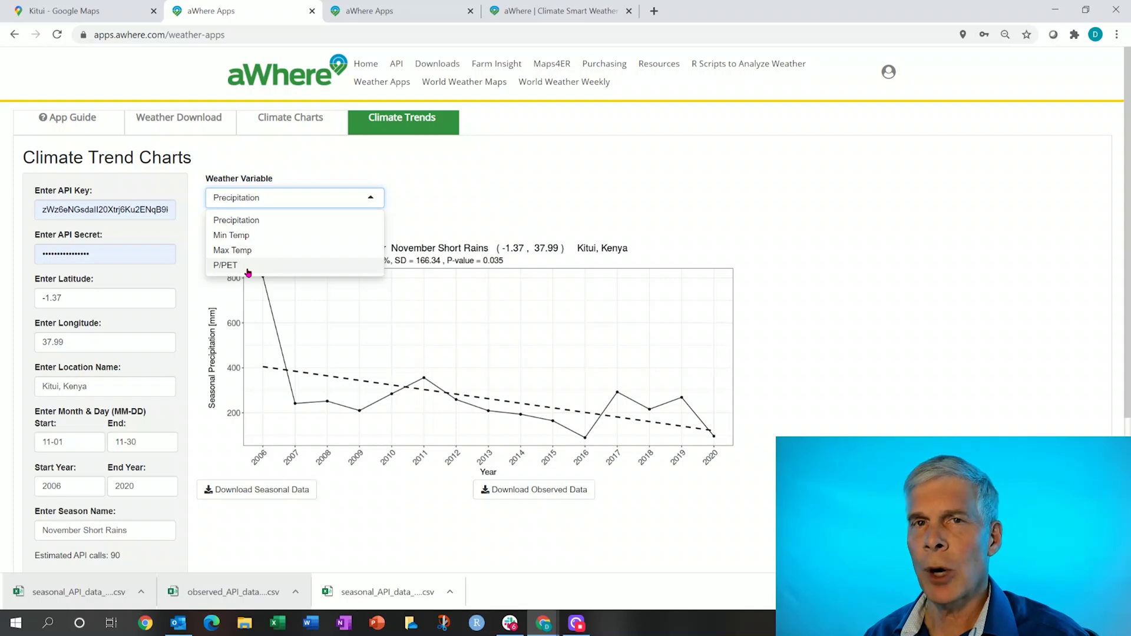
left_click(259, 222)
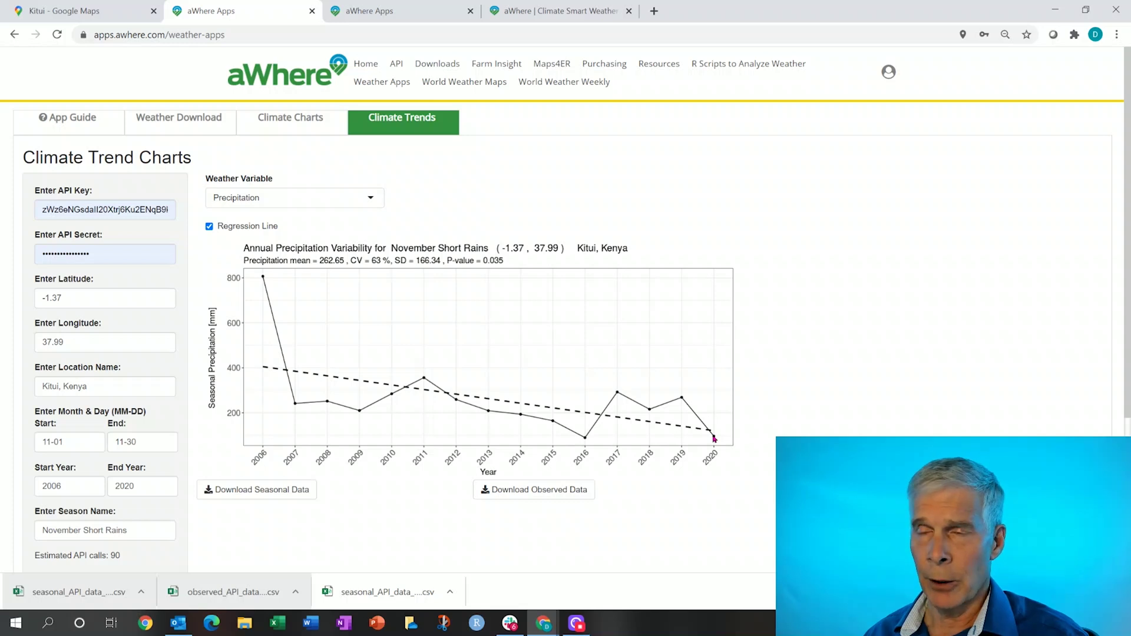
left_click(366, 199)
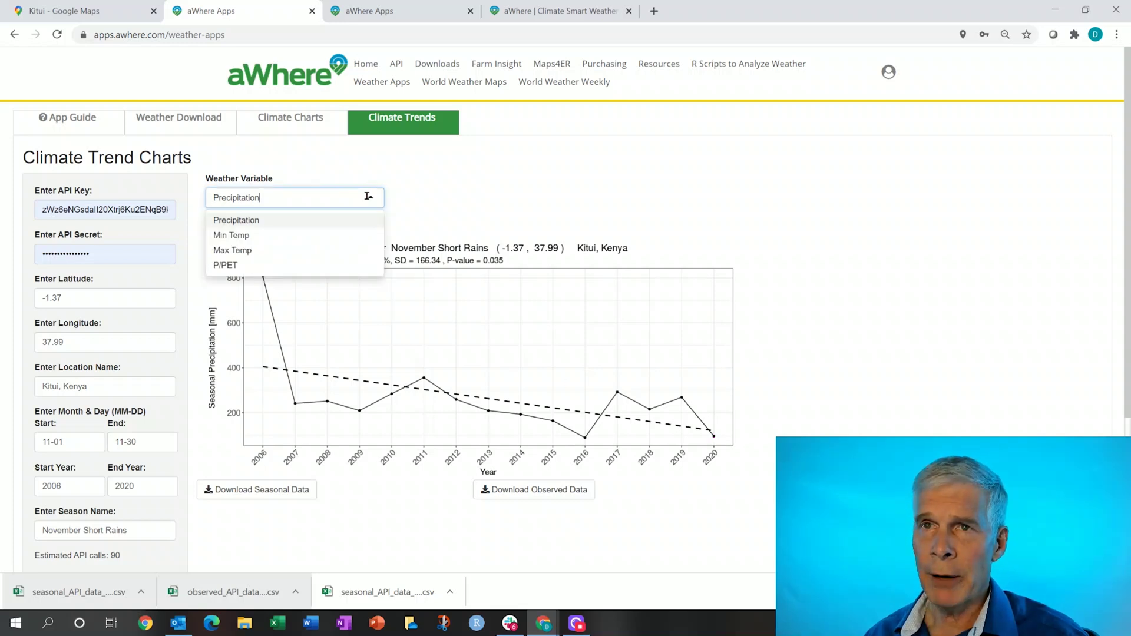
left_click(266, 236)
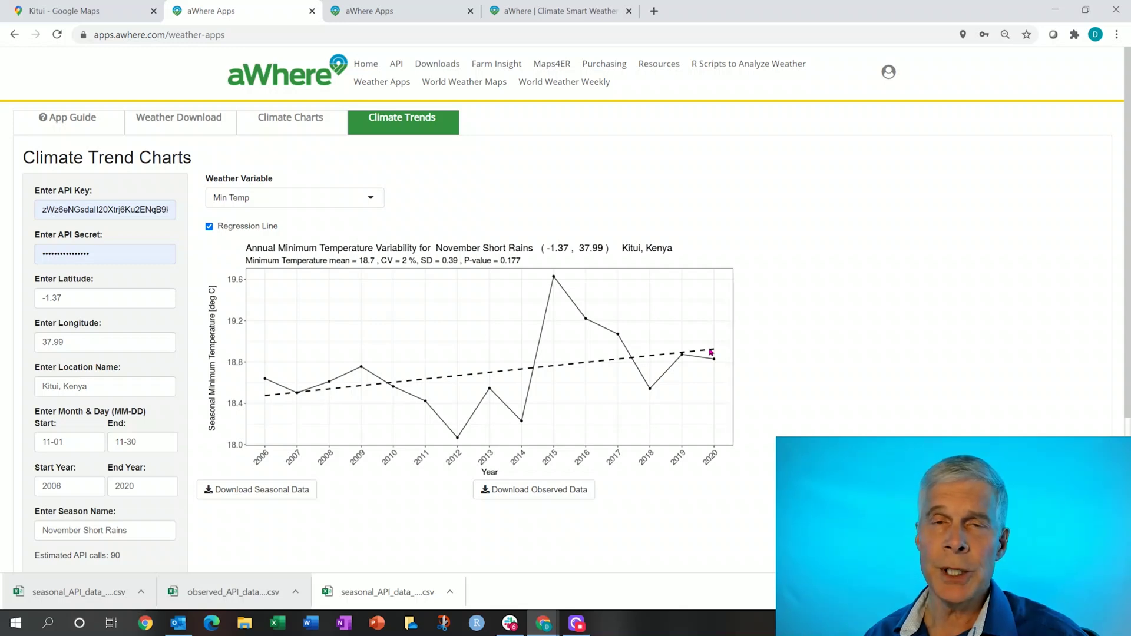
left_click(366, 198)
left_click(256, 250)
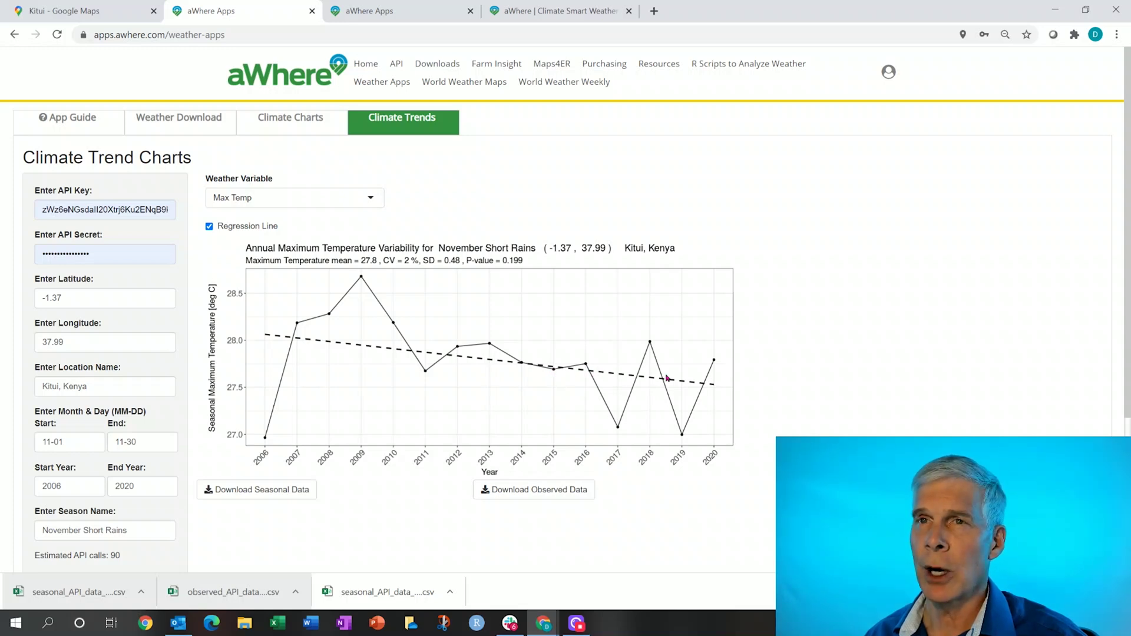
left_click(370, 200)
left_click(271, 221)
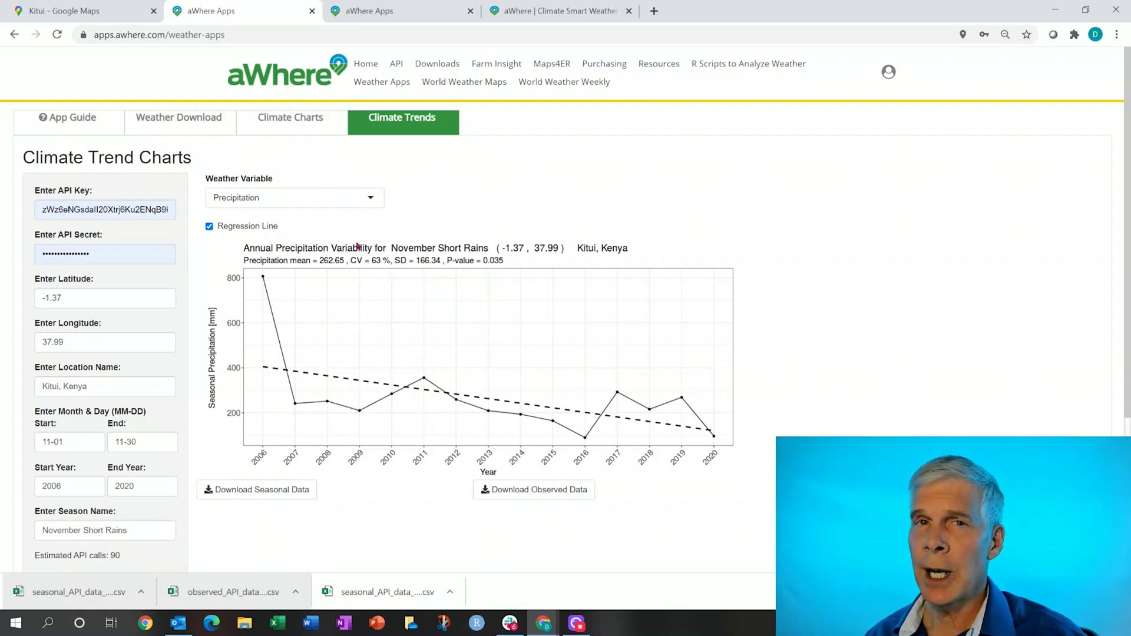
Change the trend chart's weather variable to P/PET and download the seasonal data
left_click(371, 199)
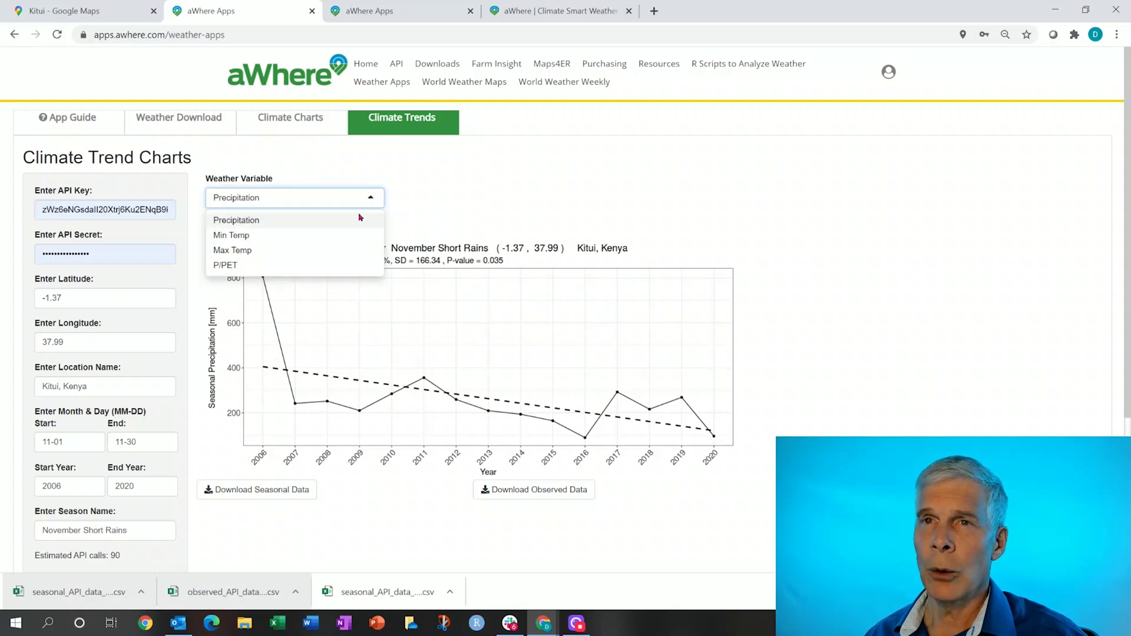
left_click(285, 264)
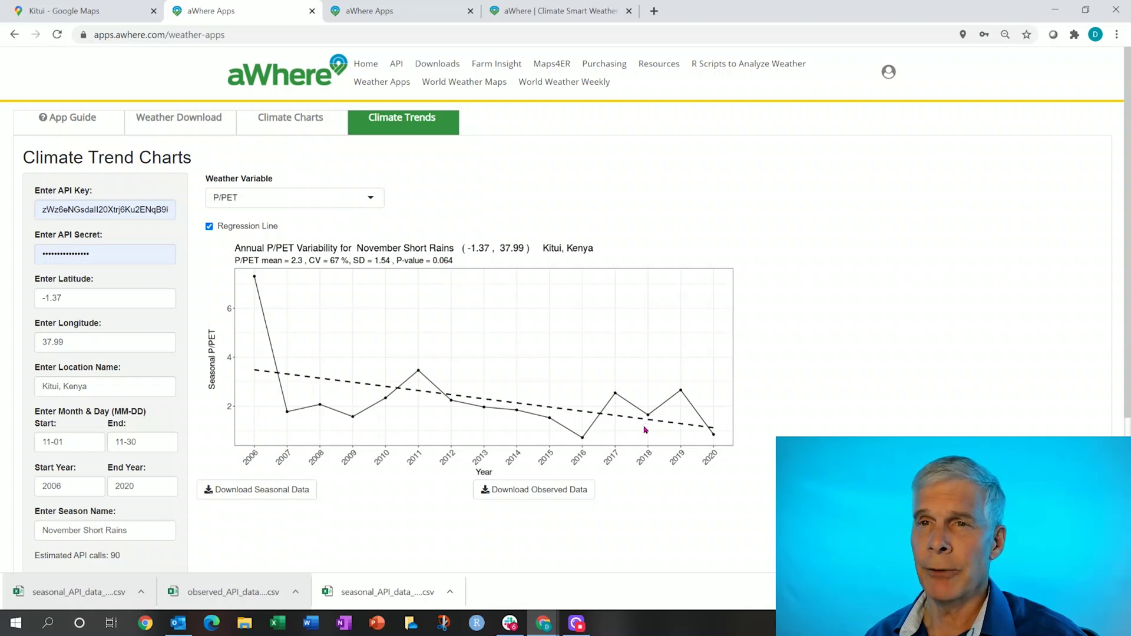
scroll(645, 430, "down", 3)
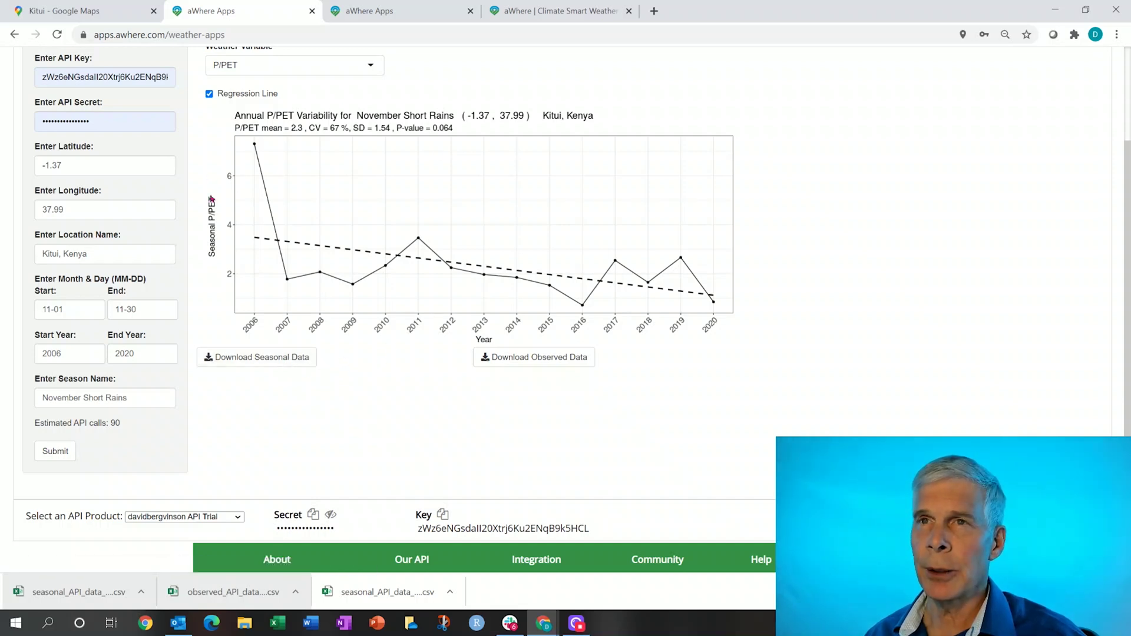
left_click(271, 359)
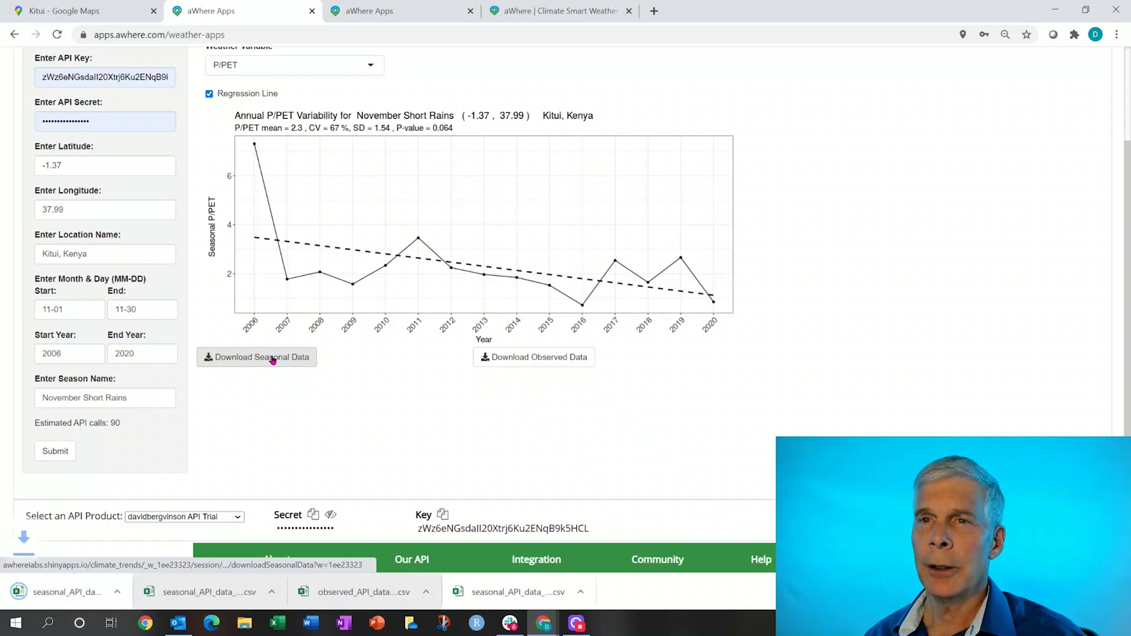
View the downloaded November Short Rains seasonal data CSV in Excel and move its window out of the way
left_click(110, 580)
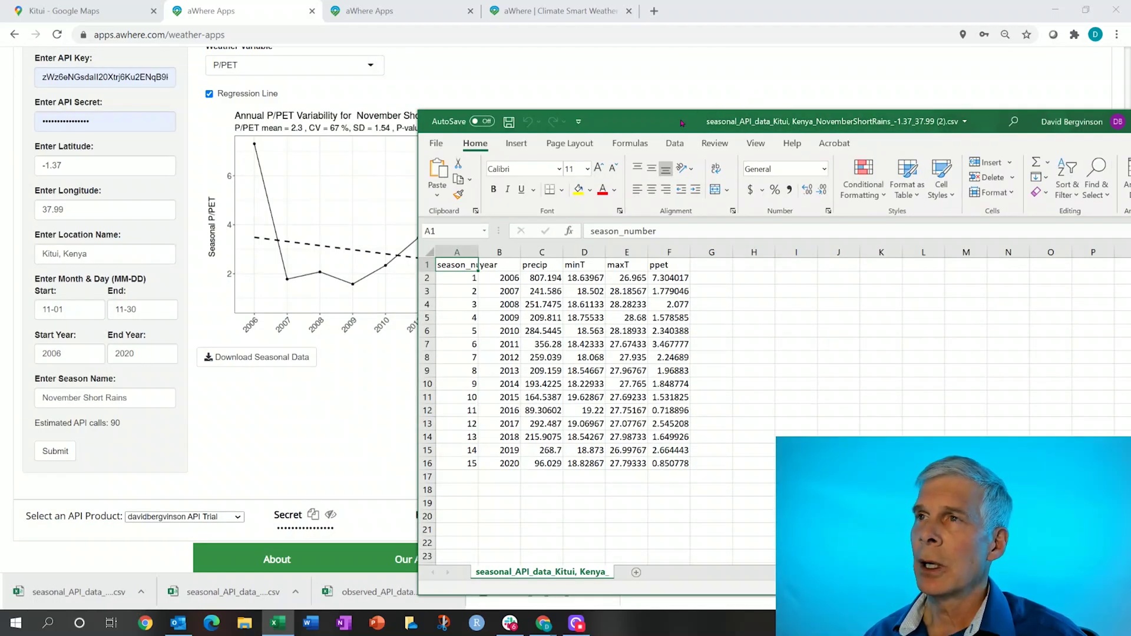
left_click_drag(670, 123, 0, 35)
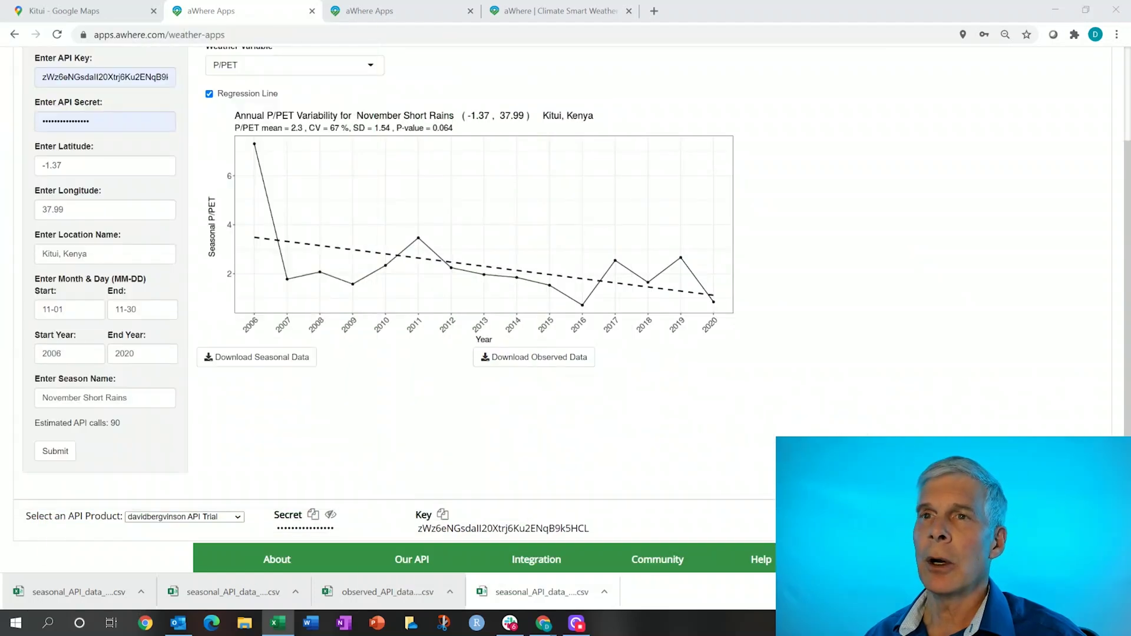
Download the observed data for the November Short Rains season and open the CSV file in Excel
left_click(550, 357)
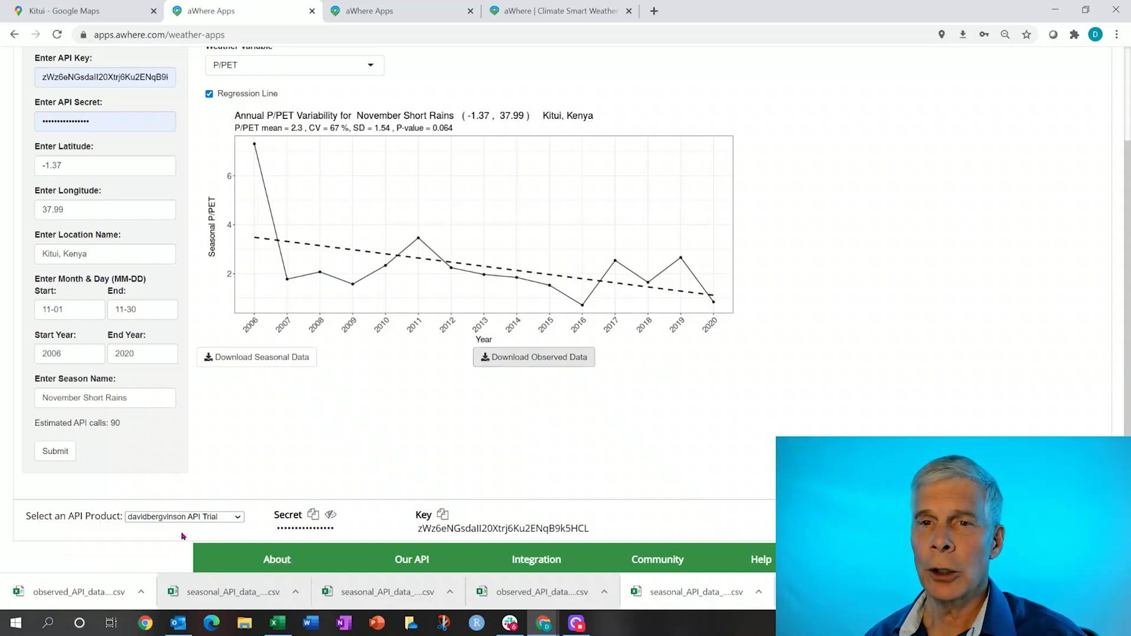
left_click(107, 582)
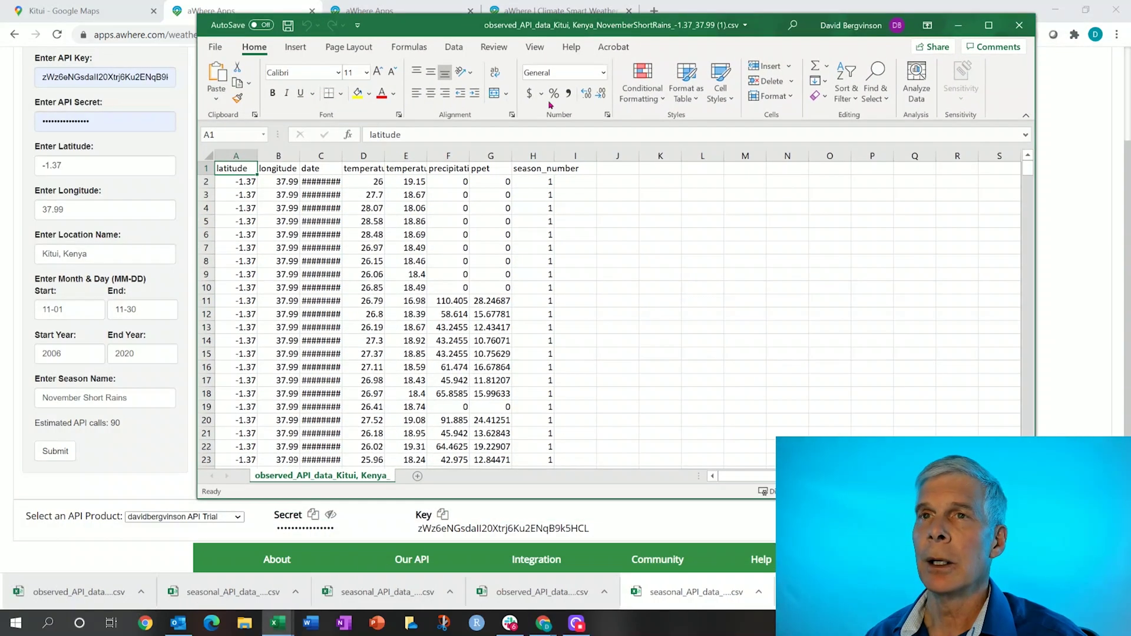
Autofit columns A through H of the observed data sheet and close the file, saving the changes
left_click_drag(235, 155, 554, 146)
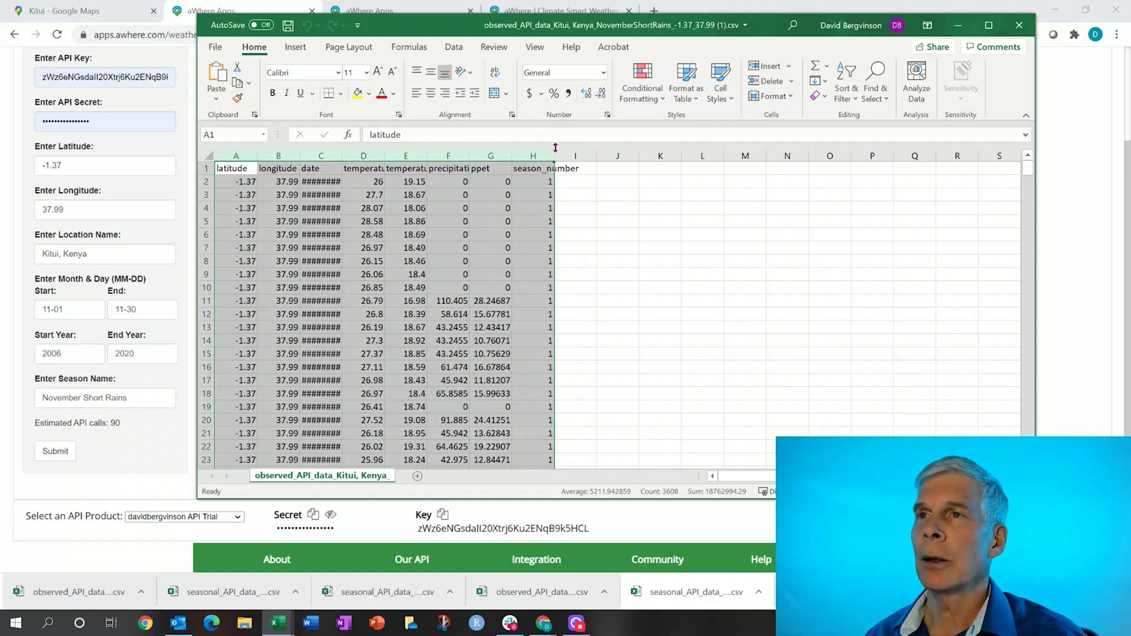
double_click(554, 153)
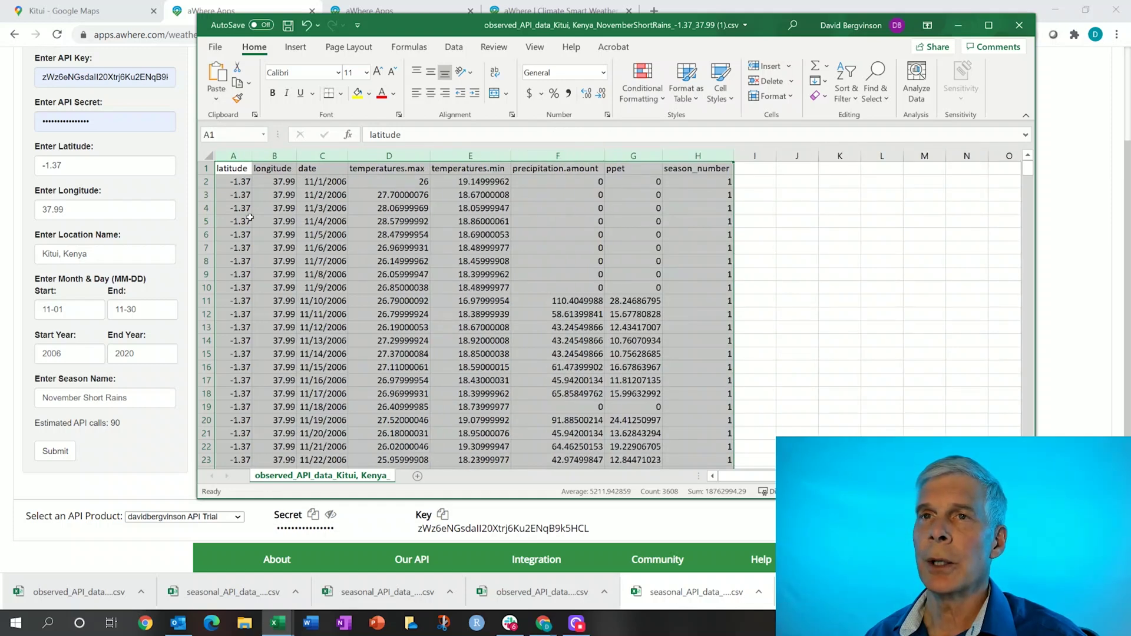
left_click(347, 261)
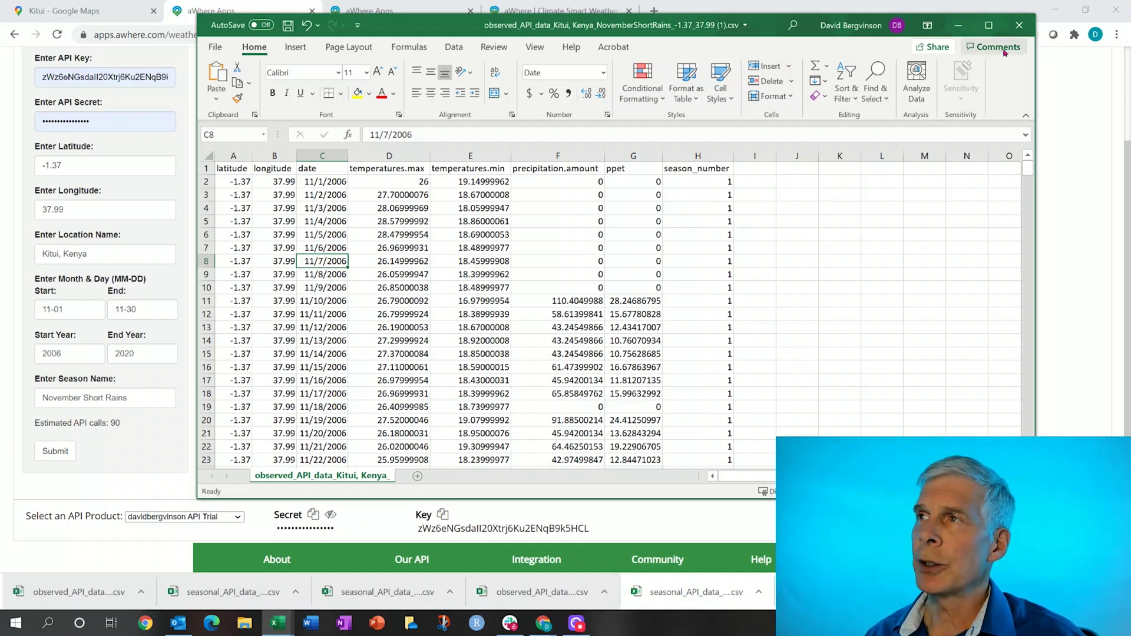
left_click(1021, 25)
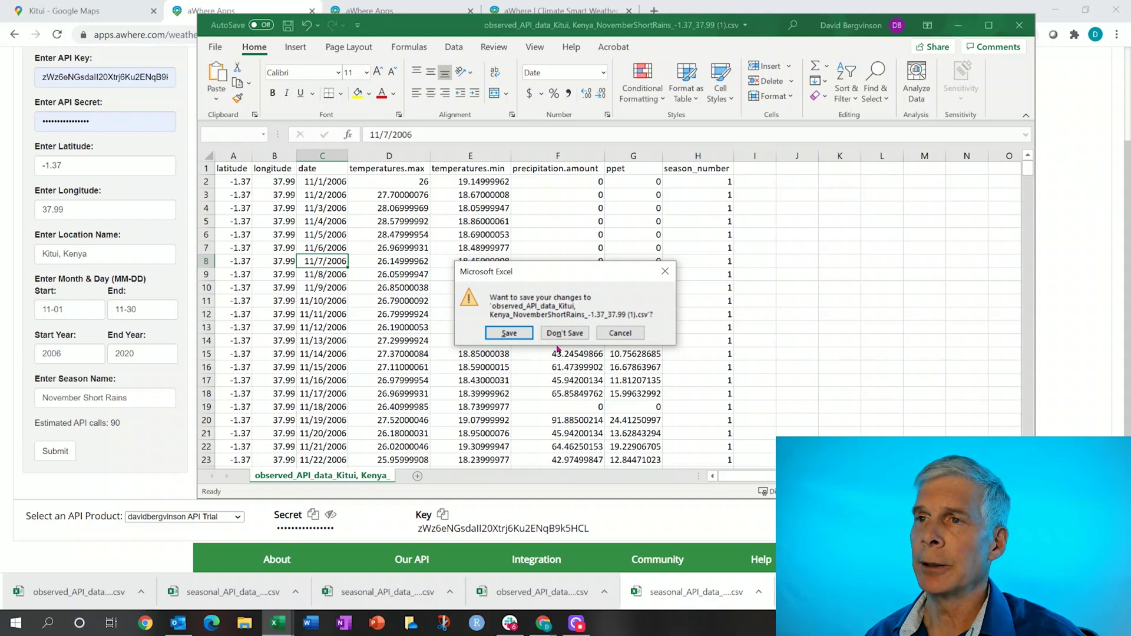
left_click(511, 334)
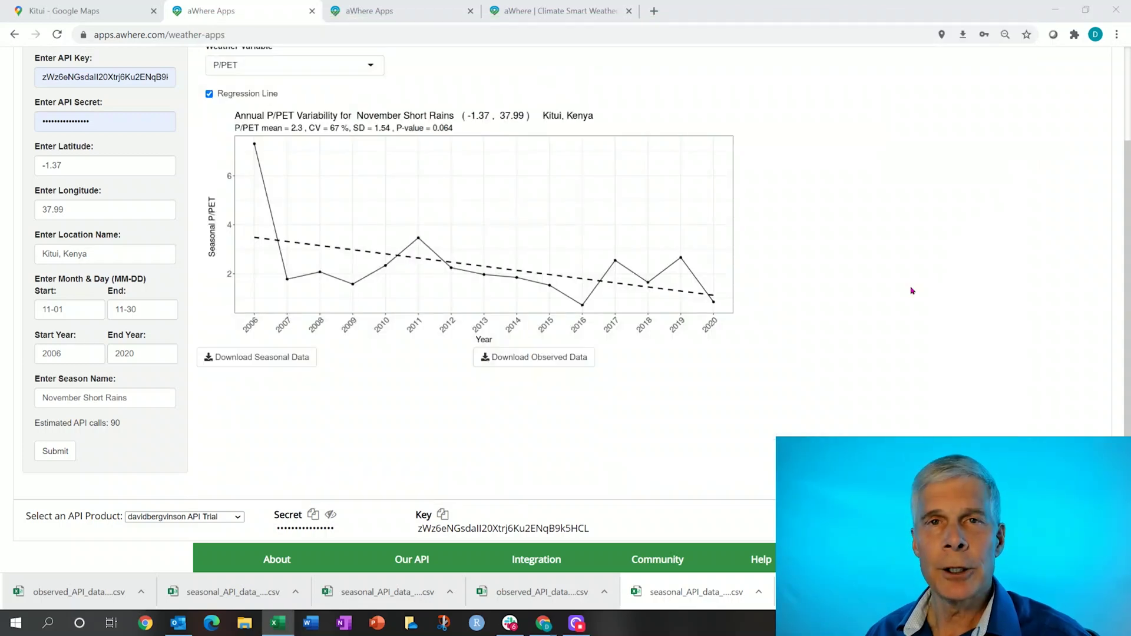